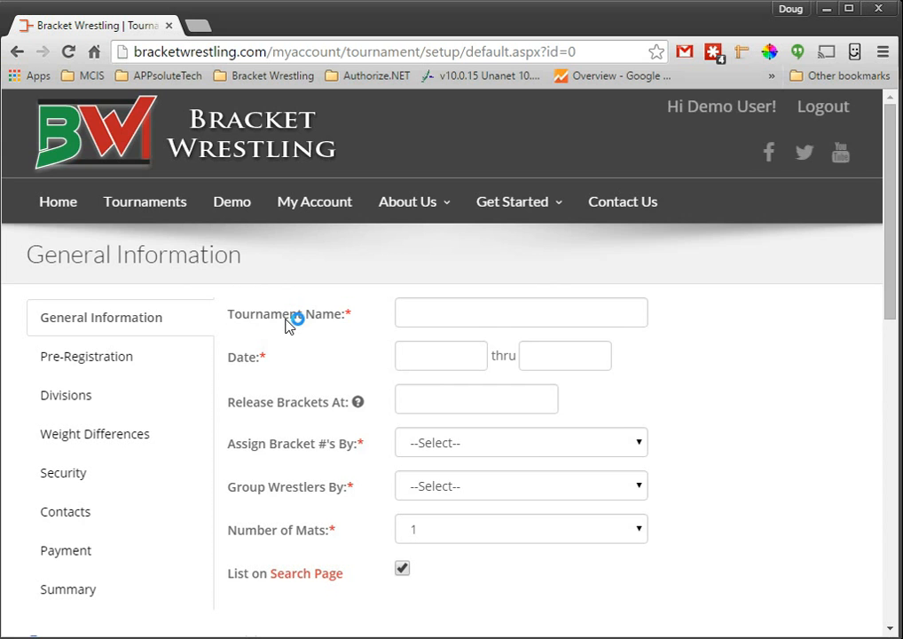
# Step: Review the blank tournament setup form, from the general details down to the address and additional information fields
pyautogui.scroll(-1, 287, 323)
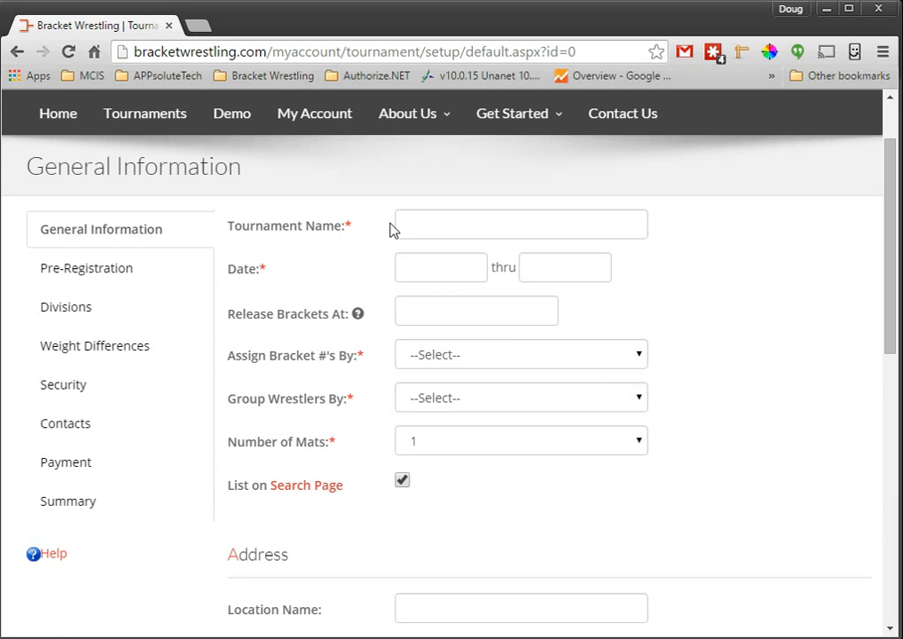
pyautogui.scroll(-8, 320, 411)
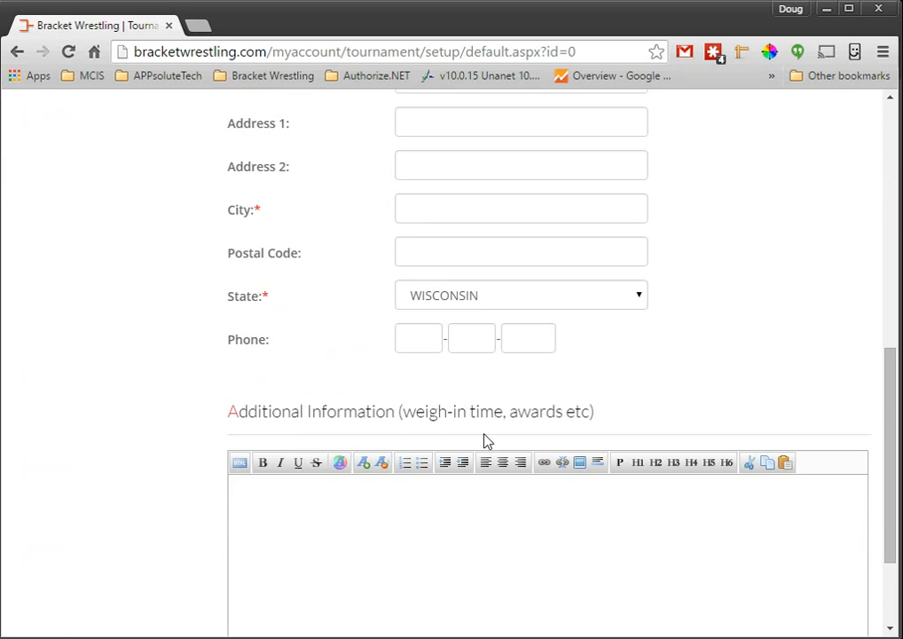
pyautogui.scroll(10, 706, 258)
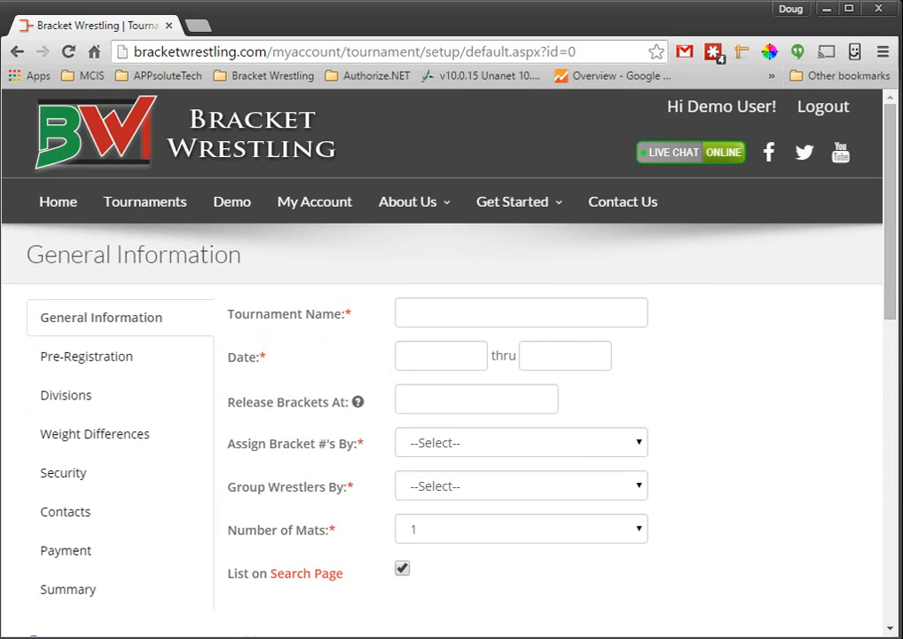
pyautogui.scroll(-1, 105, 306)
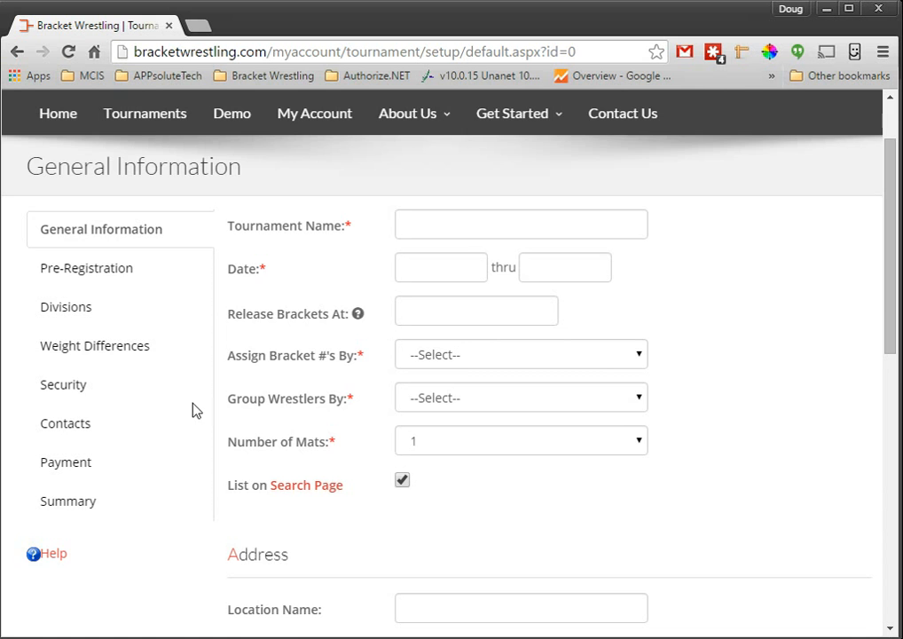
pyautogui.scroll(1, 308, 366)
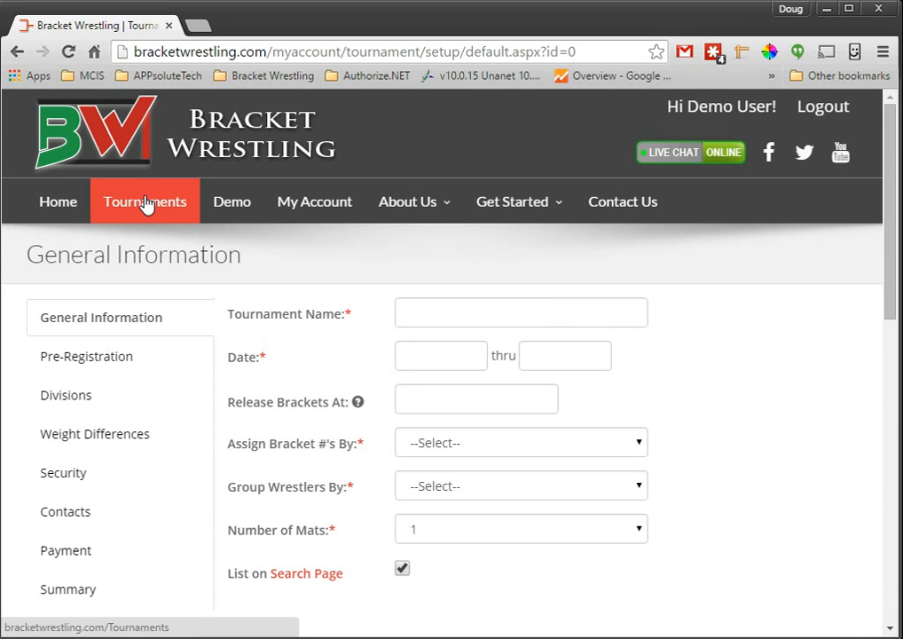
# Step: Open Demo Tournament from the account page and go to its Wrestlers page
pyautogui.click(285, 204)
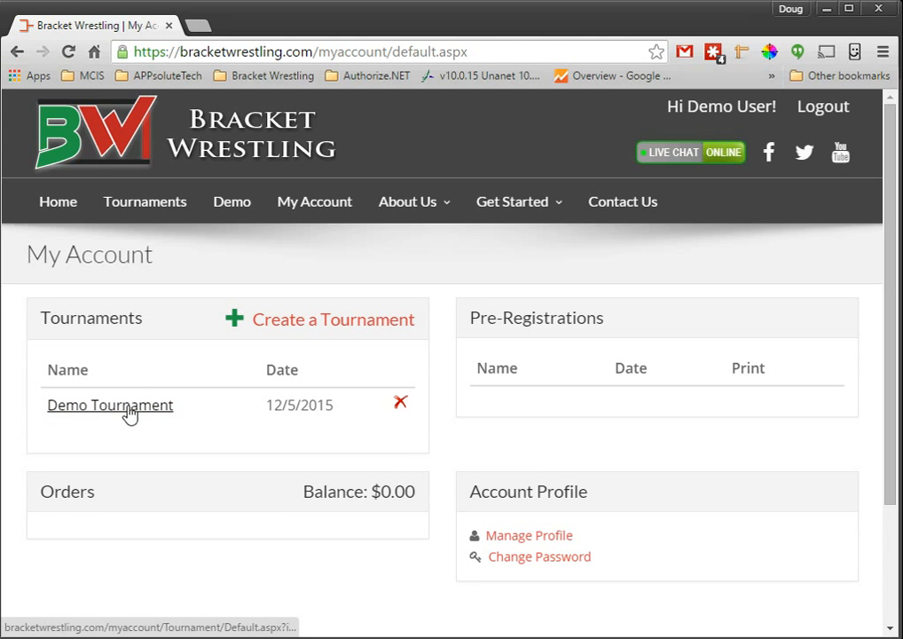
pyautogui.click(127, 411)
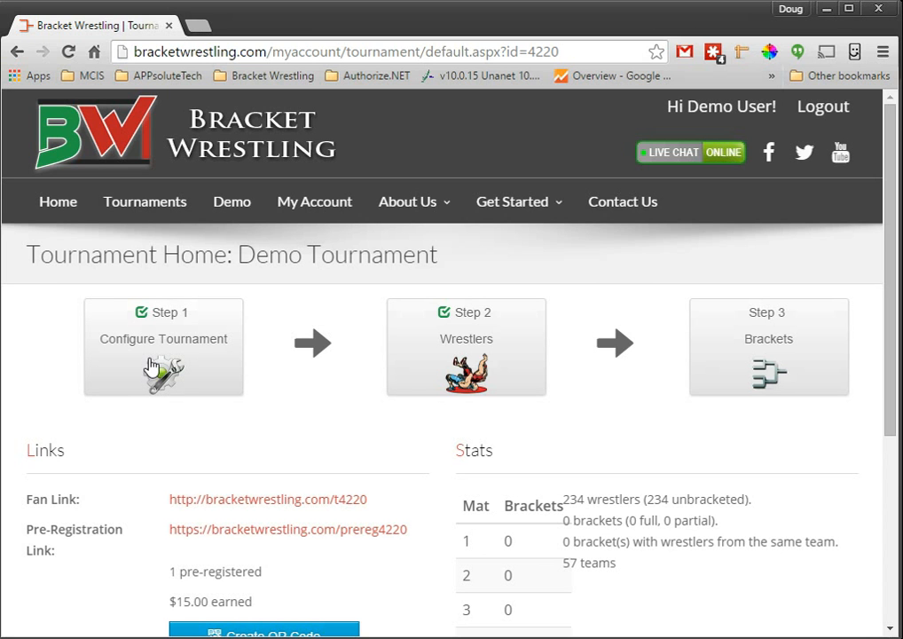
pyautogui.scroll(-1, 149, 333)
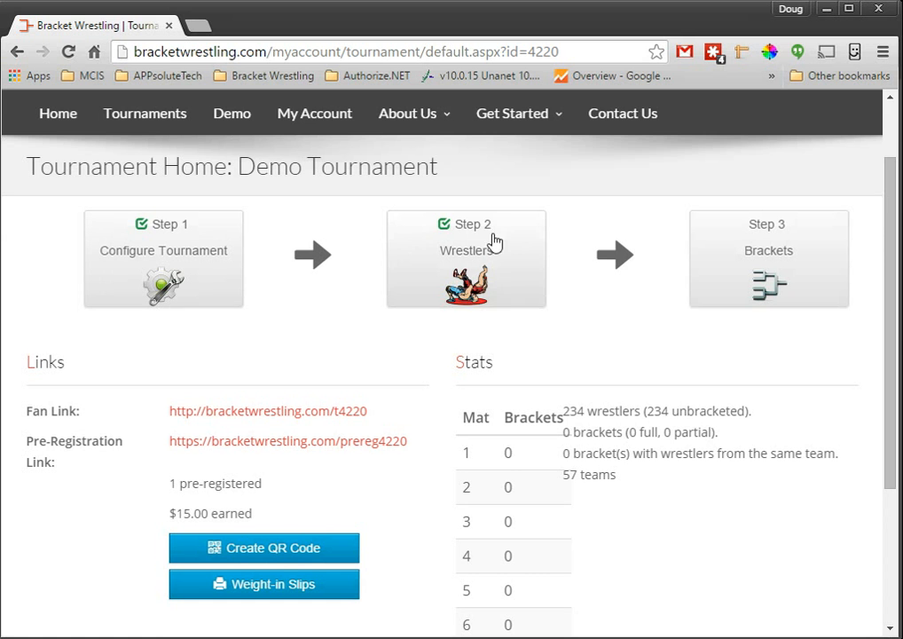
pyautogui.click(473, 275)
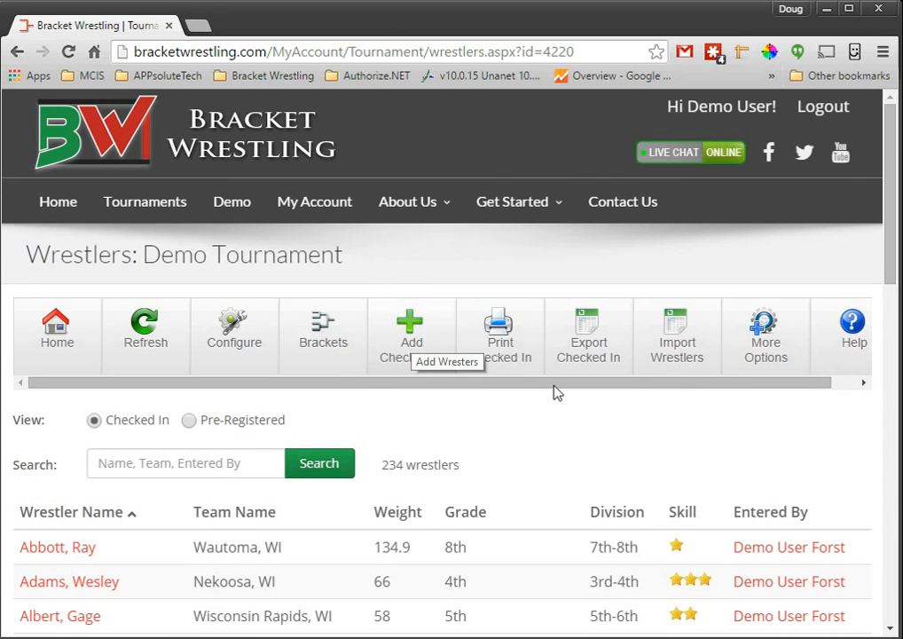
# Step: Switch the list to pre-registered wrestlers and check in the Pre-Kindergarten wrestler from Marshfield
pyautogui.scroll(-1, 659, 417)
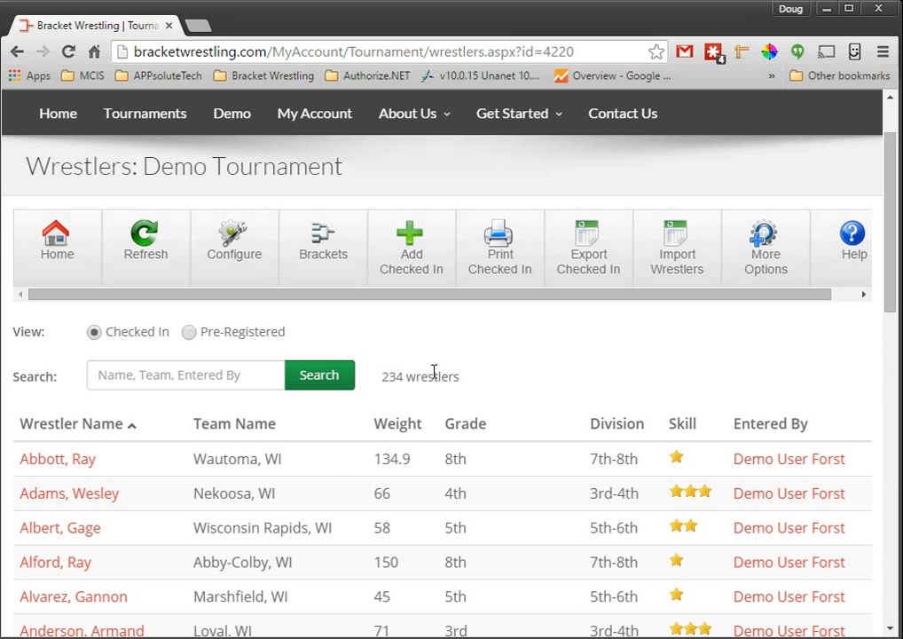
pyautogui.click(216, 335)
pyautogui.scroll(-1, 697, 362)
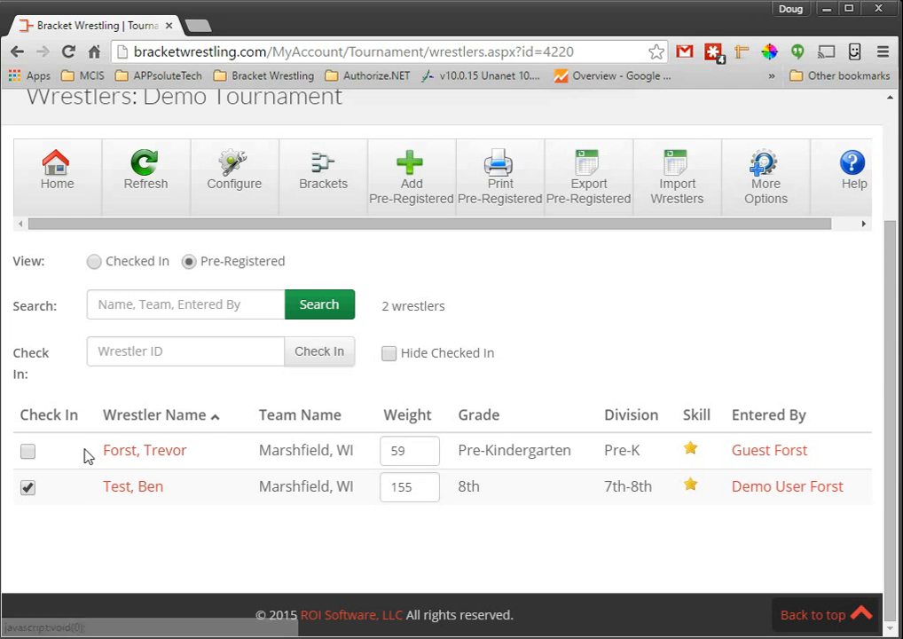
pyautogui.click(28, 451)
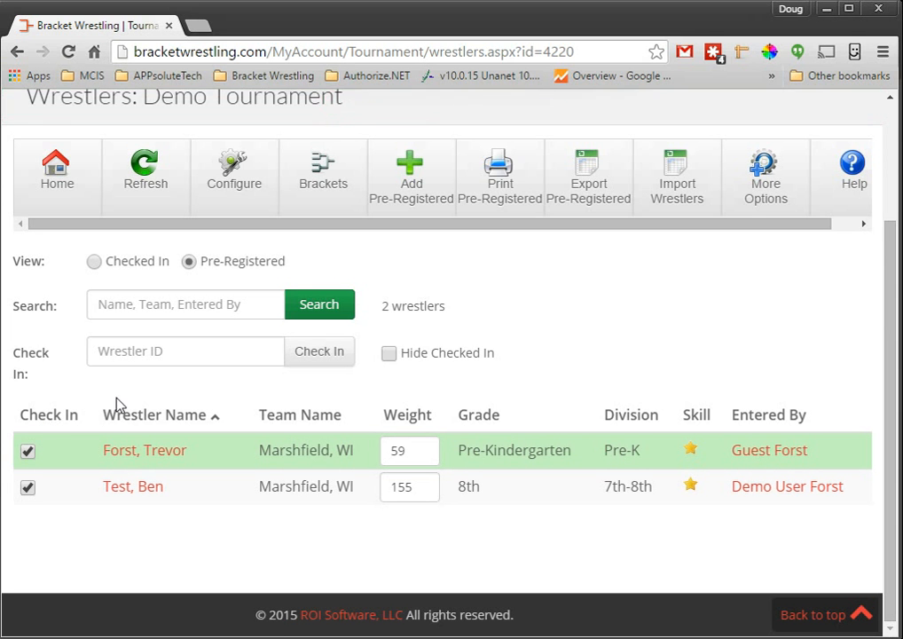
pyautogui.scroll(1, 117, 401)
pyautogui.click(116, 440)
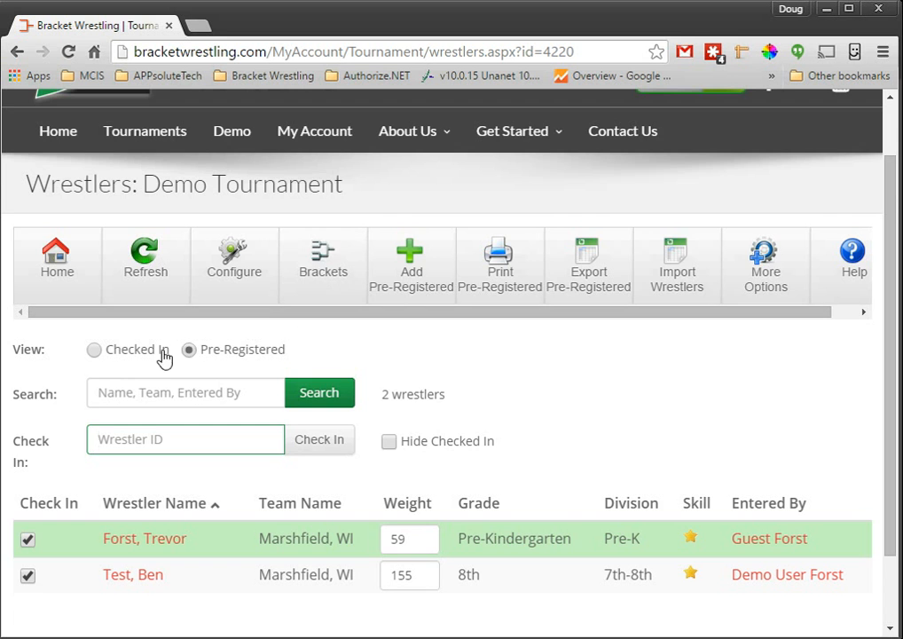
# Step: Begin a new pre-registered wrestler entry with team Demo and name Test User
pyautogui.click(400, 271)
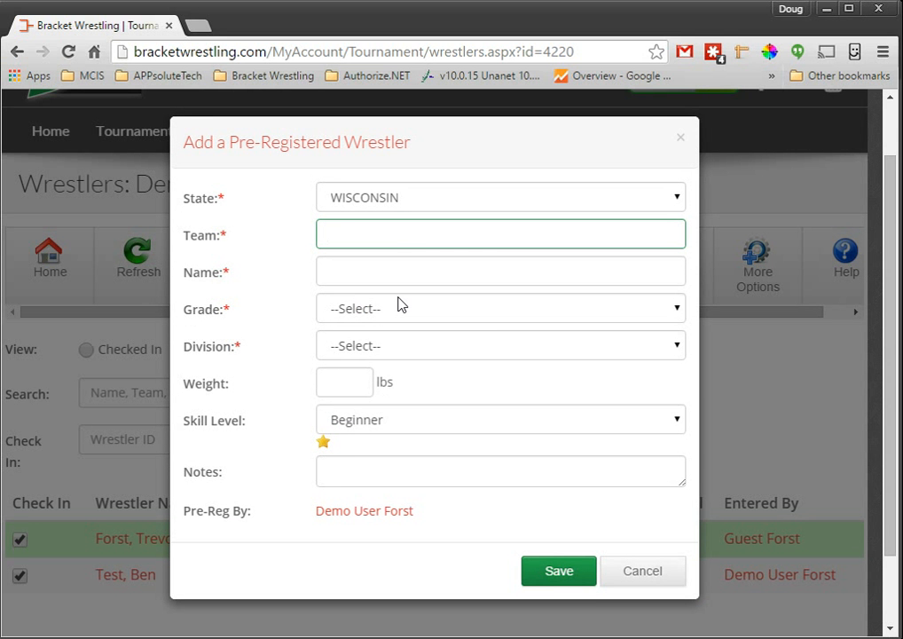
pyautogui.write('Demo')
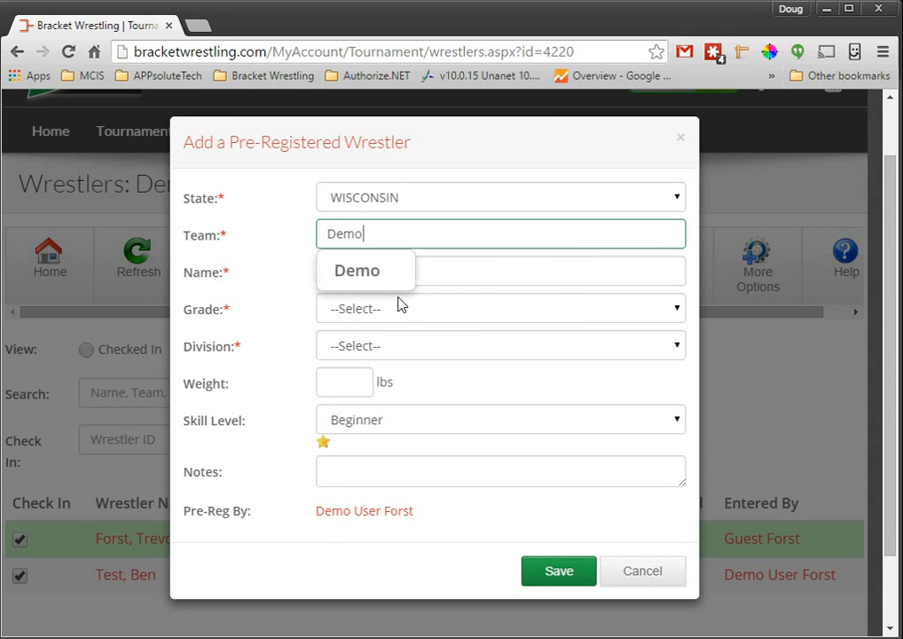
pyautogui.press('Tab')
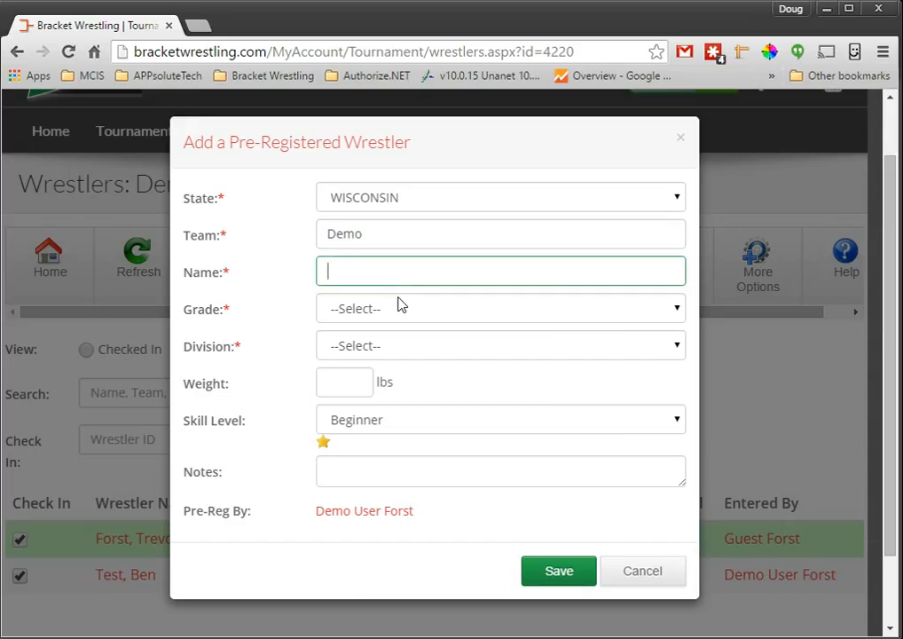
pyautogui.write('Test User')
# Step: Set Test User's grade to Kindergarten and weight to 55 lbs, and save the wrestler
pyautogui.press('Tab')
pyautogui.press('Down')
pyautogui.press('Down')
pyautogui.press('Up')
pyautogui.press('Tab')
pyautogui.press('Tab')
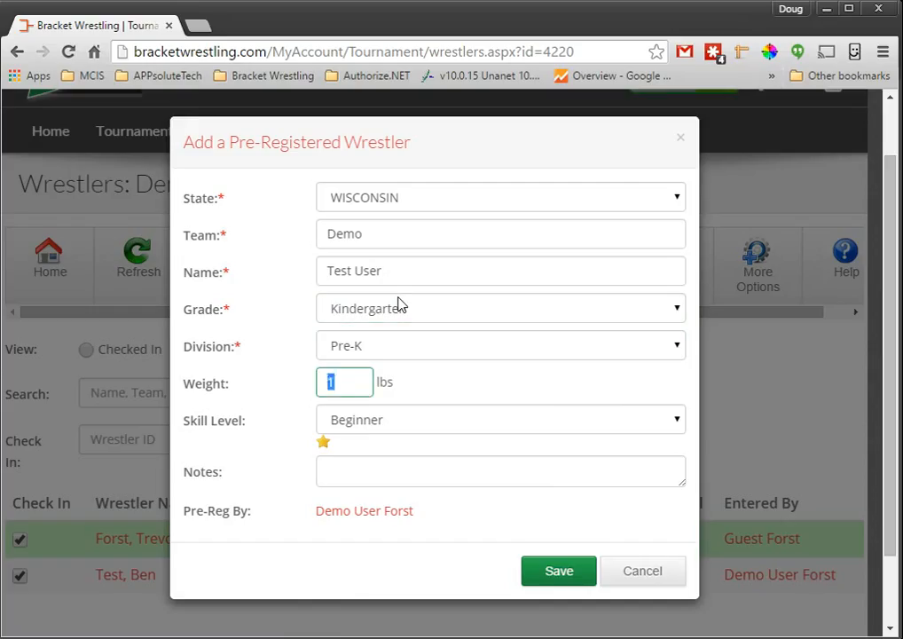
pyautogui.write('55')
pyautogui.click(556, 576)
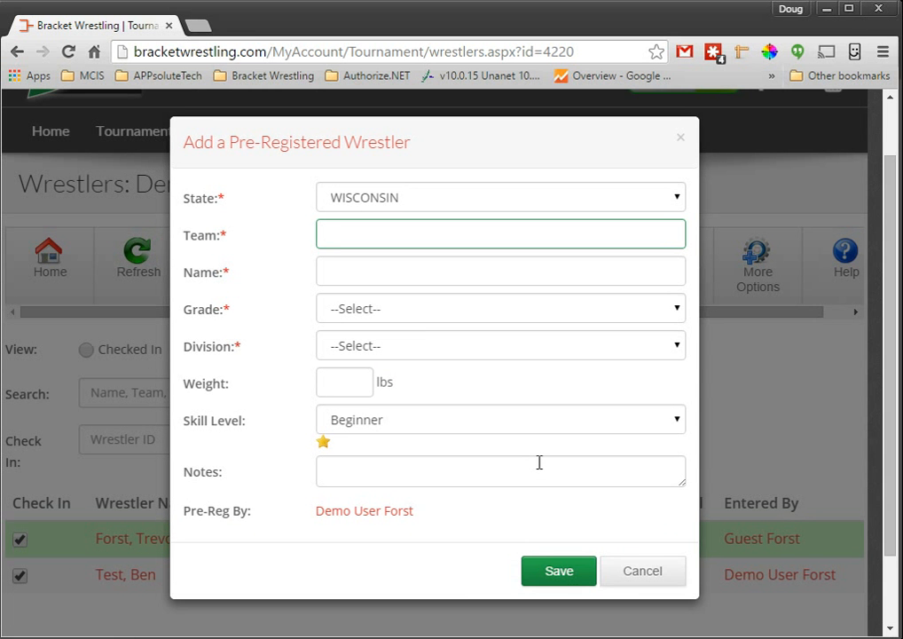
# Step: Fill in the next pre-registered wrestler's team as Demo and name as Test User1
pyautogui.write('Demo')
pyautogui.press('Down')
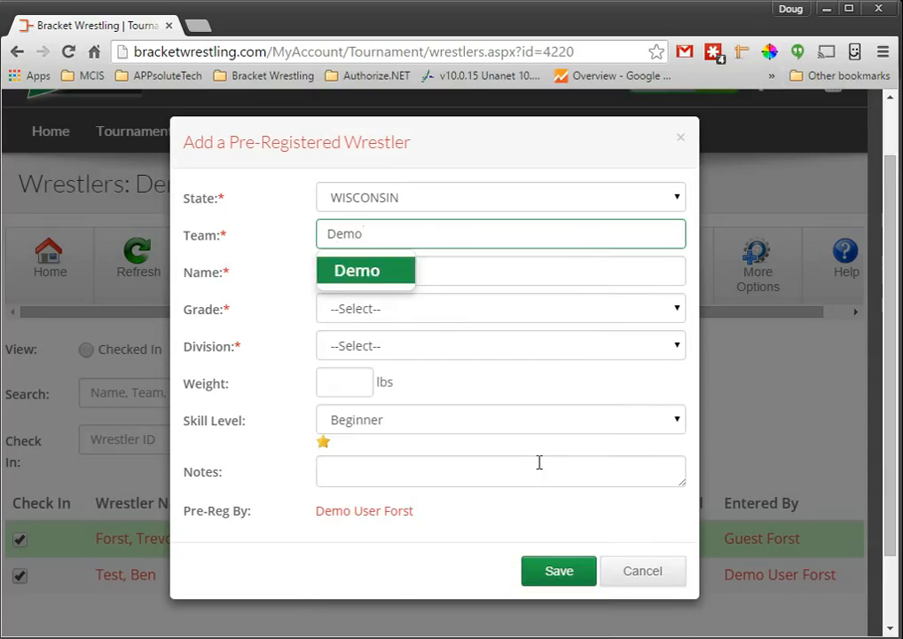
pyautogui.press('Return')
pyautogui.press('Tab')
pyautogui.write('Te')
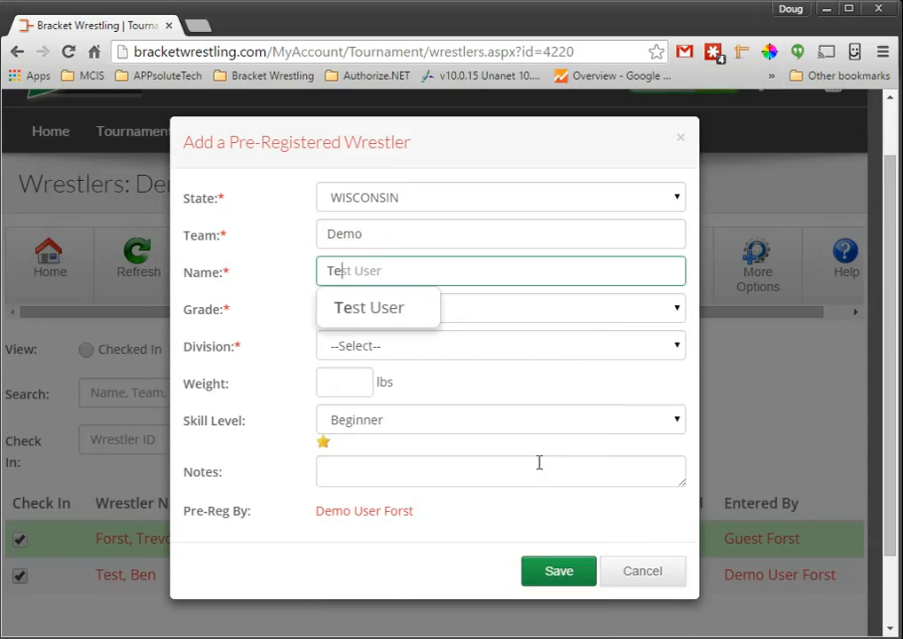
pyautogui.write('st User')
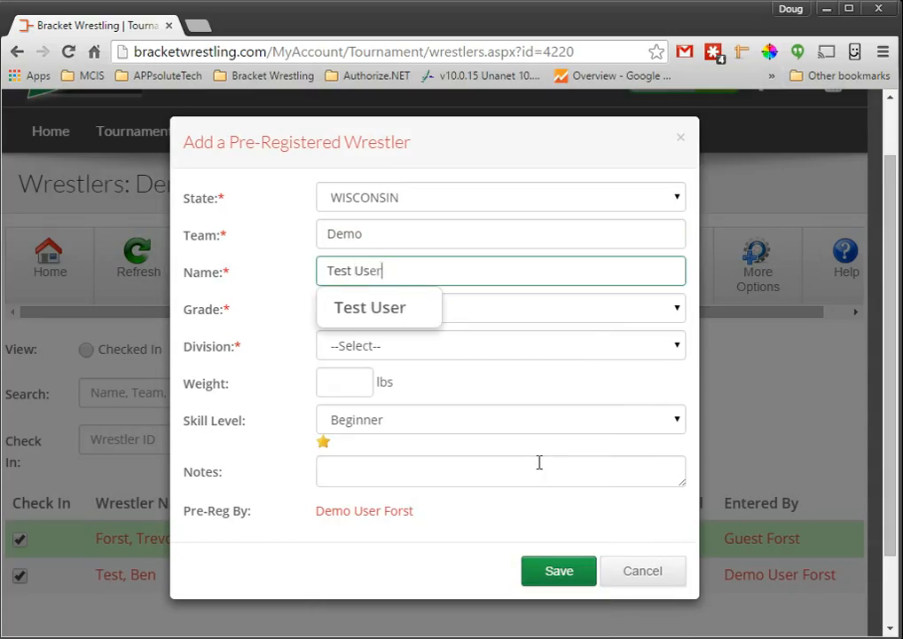
pyautogui.write('1')
pyautogui.press('Tab')
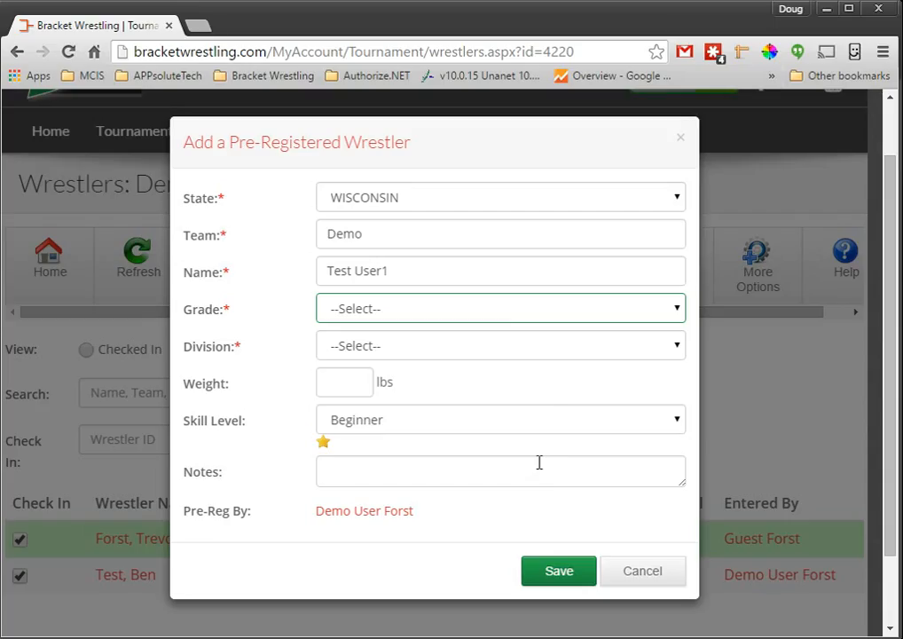
# Step: Give Test User1 grade 1st, weight 78 lbs, skill level Experienced and the note "good wrestler", save the wrestler and close the form
pyautogui.press('1')
pyautogui.press('Tab')
pyautogui.press('Tab')
pyautogui.write('78')
pyautogui.press('Tab')
pyautogui.press('e')
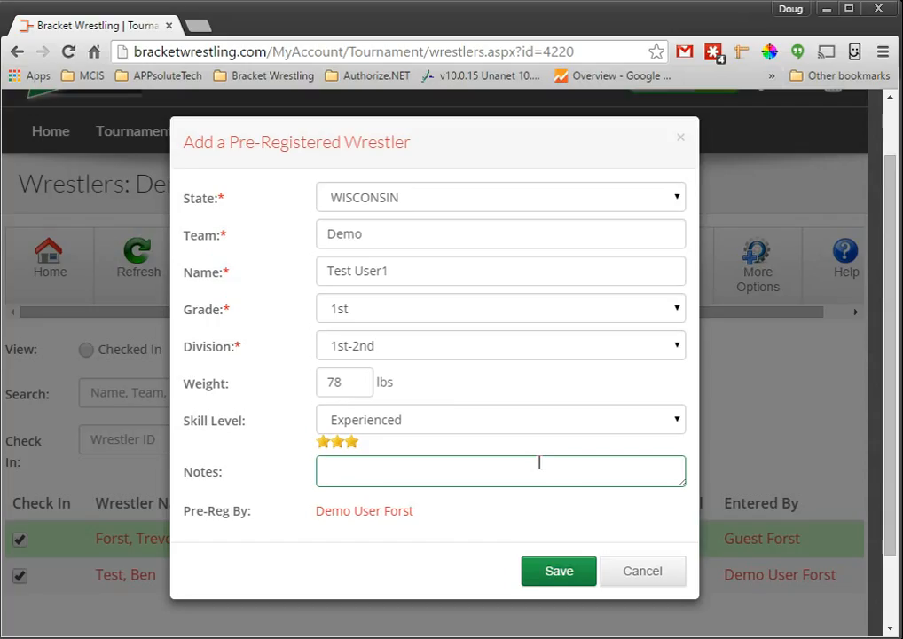
pyautogui.write('good wrestler')
pyautogui.press('Tab')
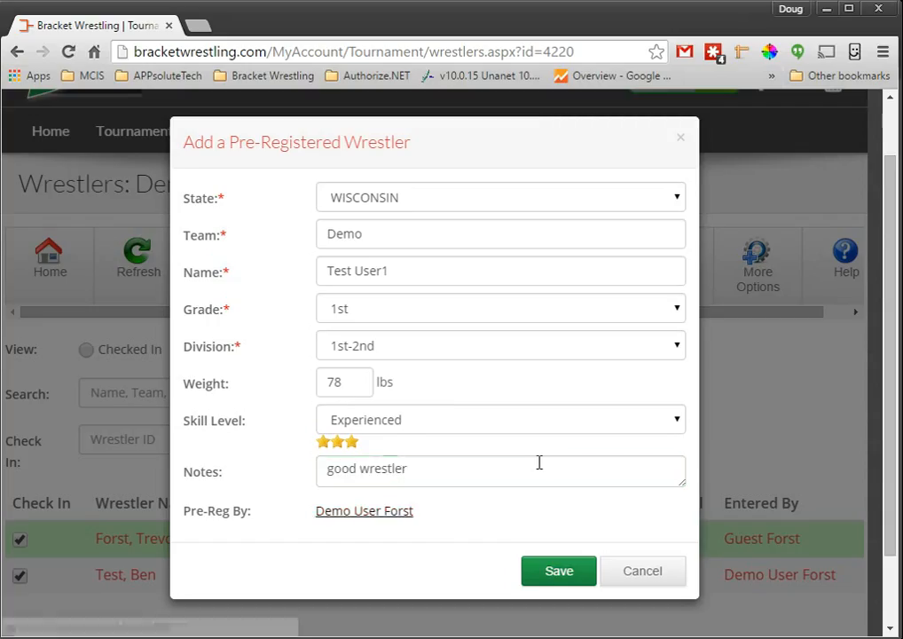
pyautogui.press('Tab')
pyautogui.press('Return')
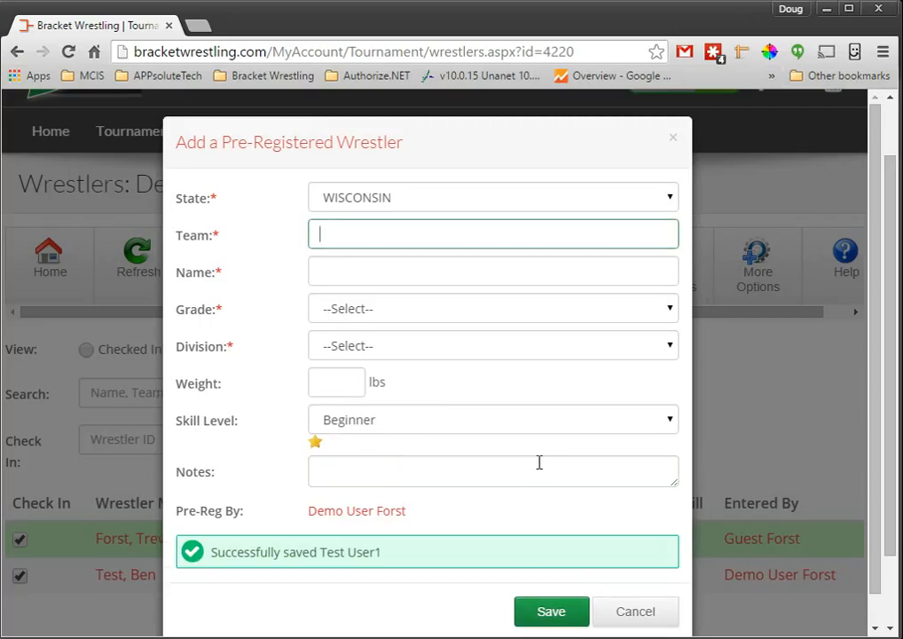
pyautogui.press('Escape')
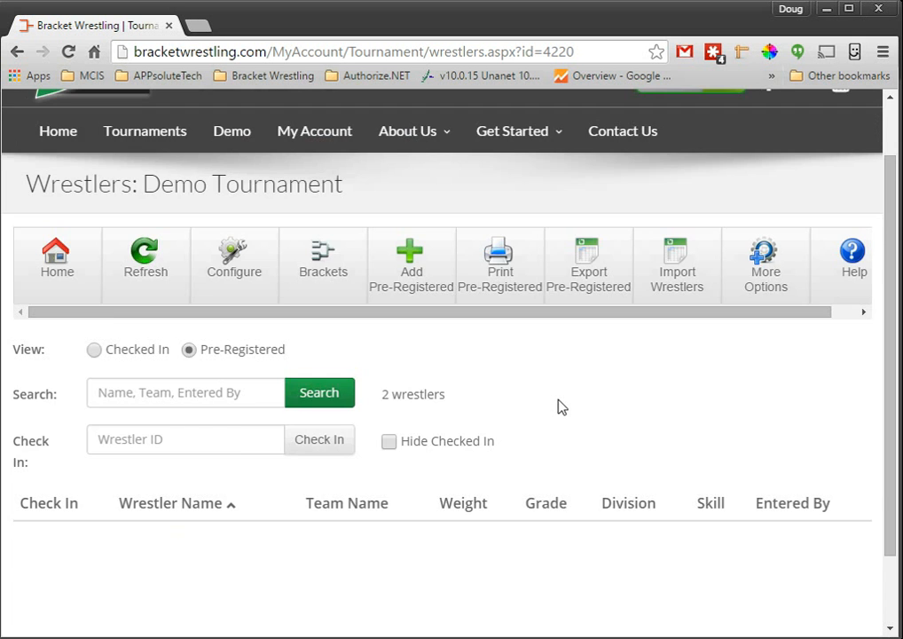
# Step: Open Test User1's details from the pre-registered list and check that wrestler in
pyautogui.scroll(-2, 559, 405)
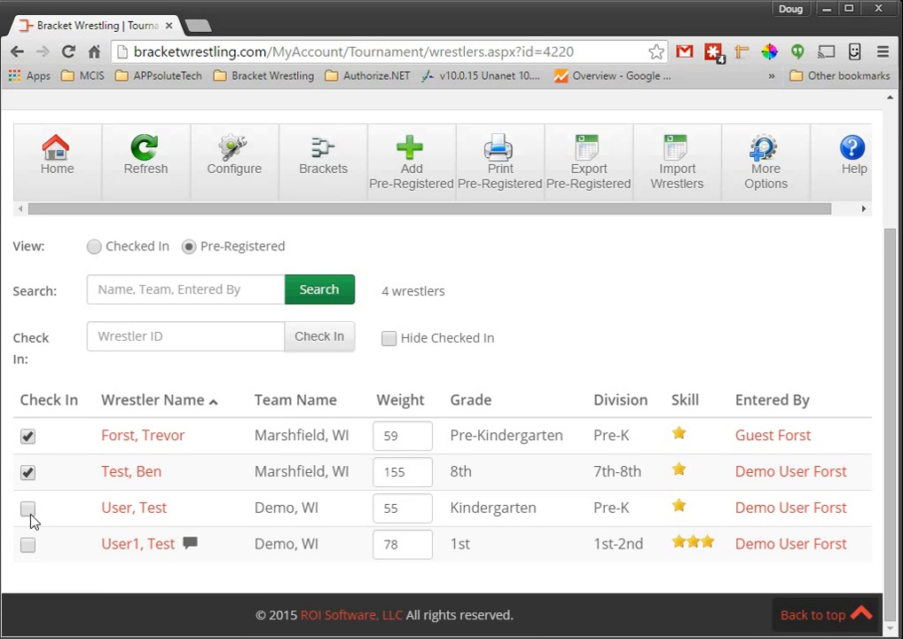
pyautogui.moveTo(192, 550)
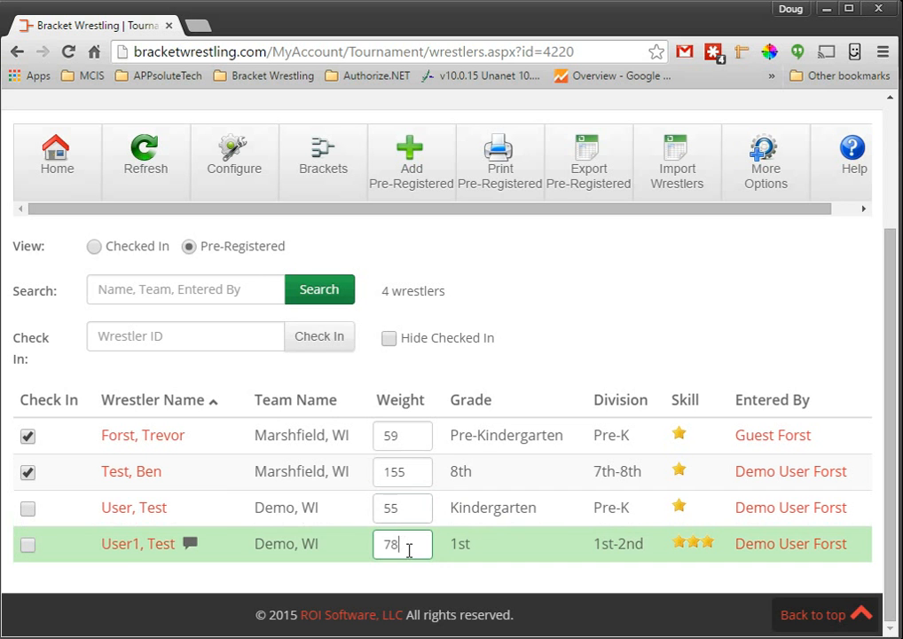
pyautogui.click(145, 547)
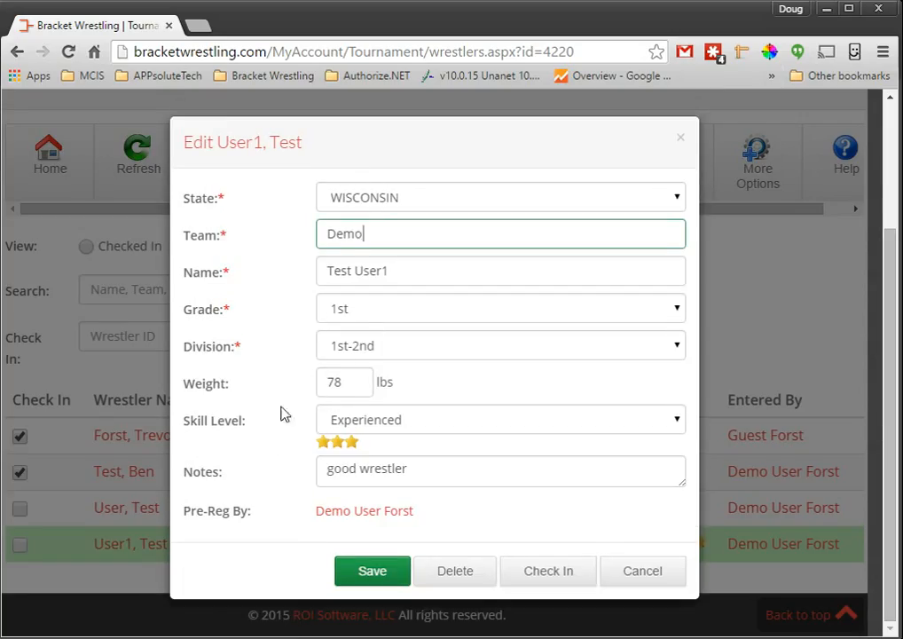
pyautogui.click(546, 572)
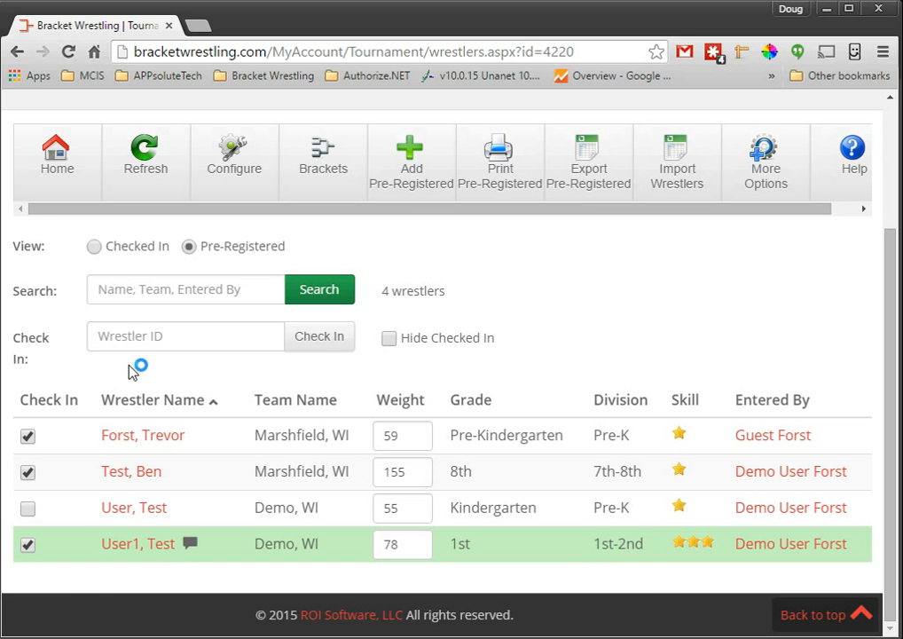
# Step: Switch to the checked-in wrestlers and search the list for "user"
pyautogui.click(124, 247)
pyautogui.click(133, 305)
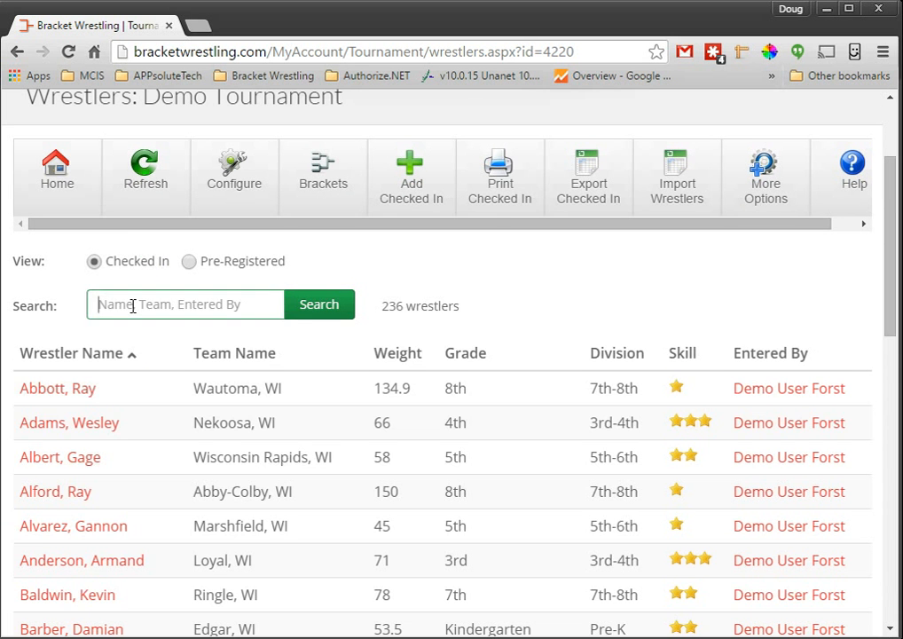
pyautogui.write('user')
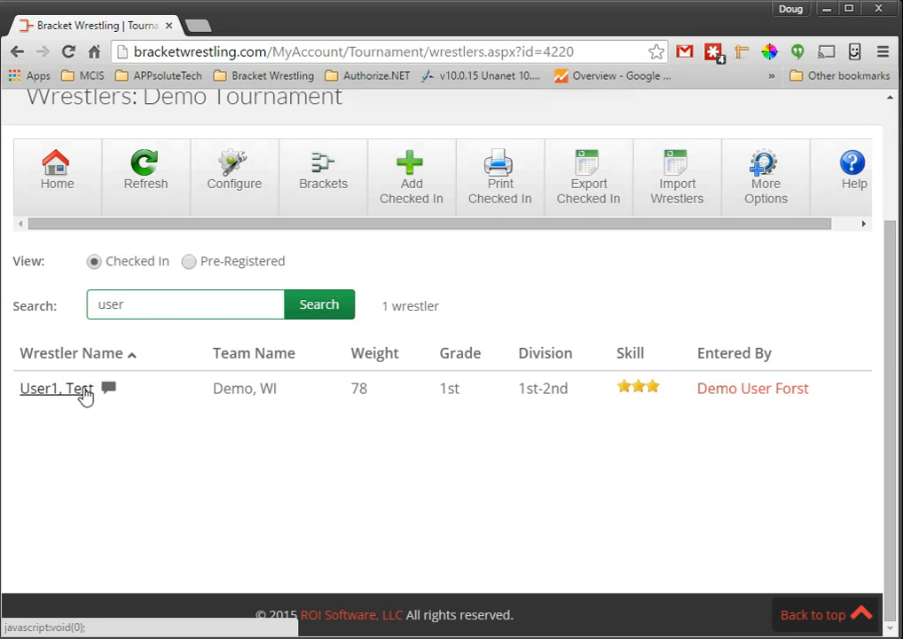
# Step: View the print options for checked-in wrestlers, close them, and open the tournament's Brackets page
pyautogui.moveTo(338, 225); pyautogui.dragTo(397, 223)
pyautogui.click(466, 179)
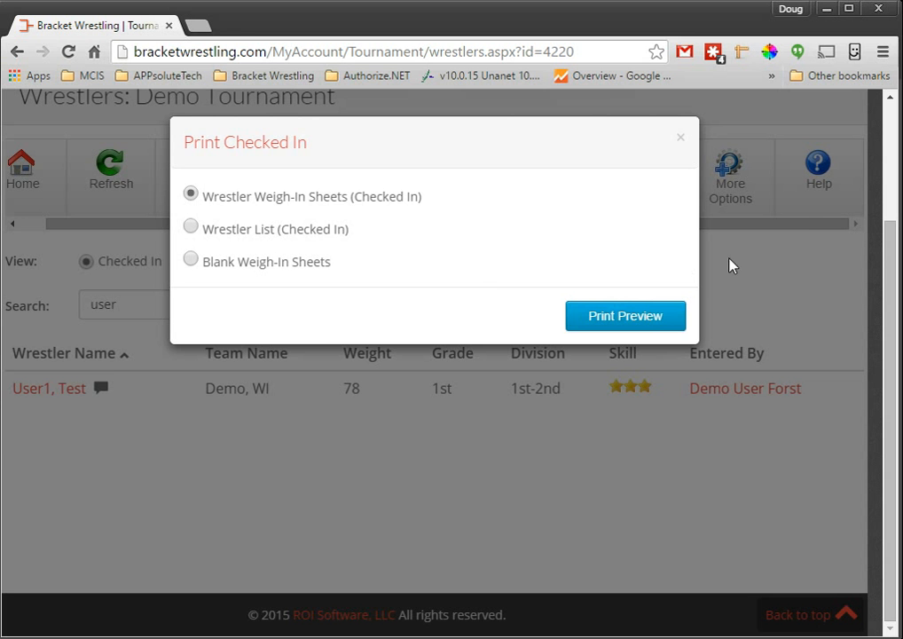
pyautogui.click(770, 283)
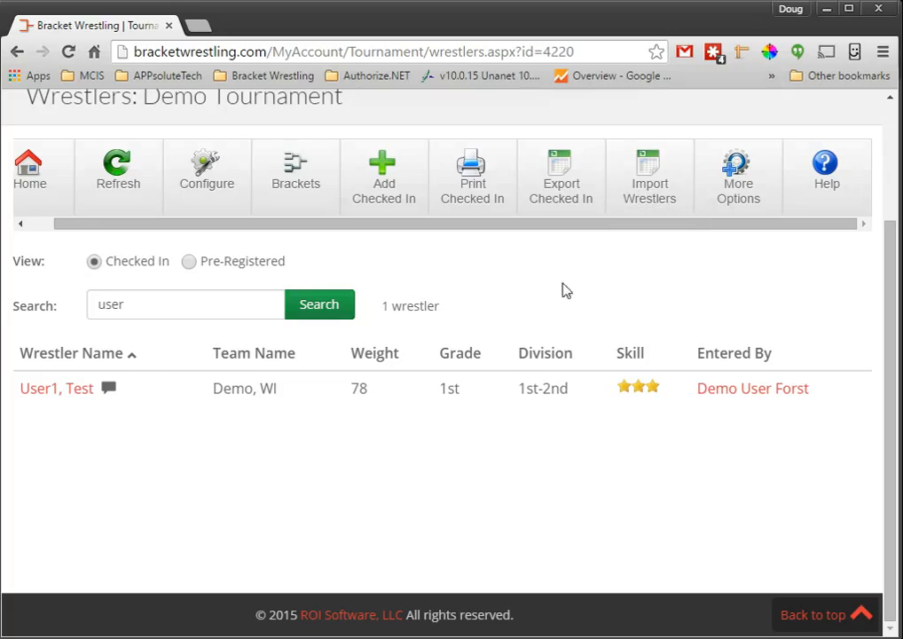
pyautogui.click(296, 168)
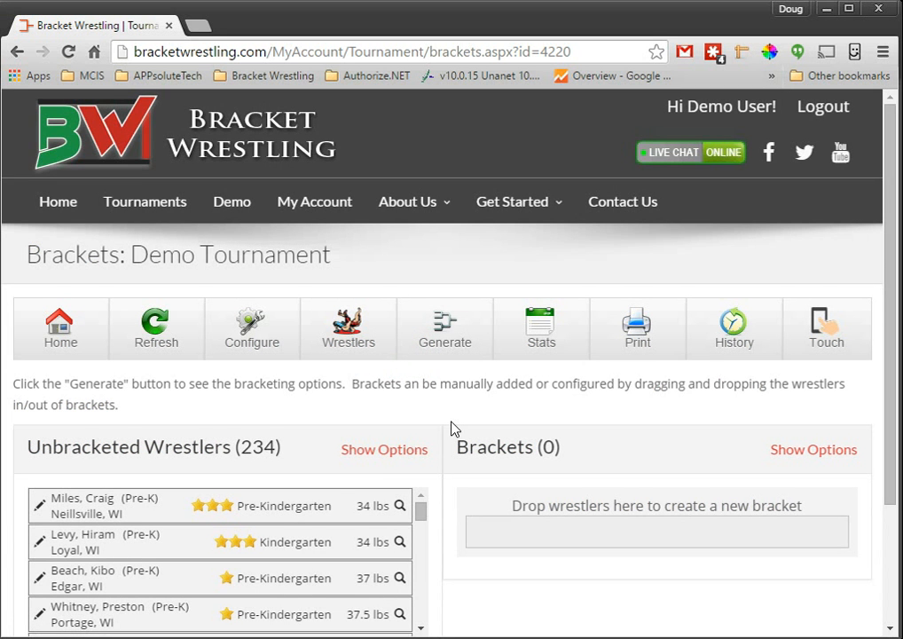
# Step: Generate brackets only for unbracketed wrestlers, allowing same-team pairings as a last resort, and close the tournament statistics
pyautogui.scroll(-1, 450, 428)
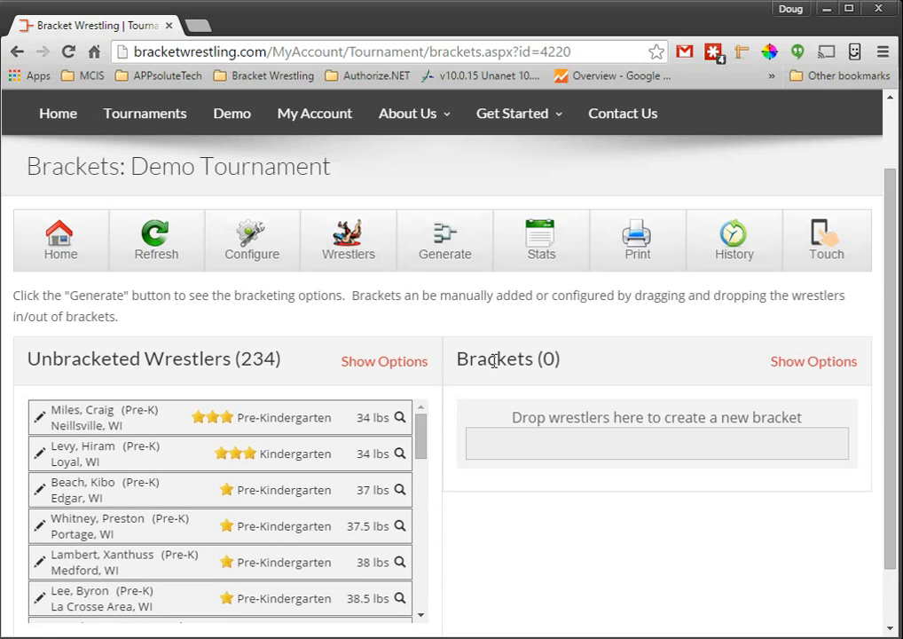
pyautogui.scroll(1, 623, 538)
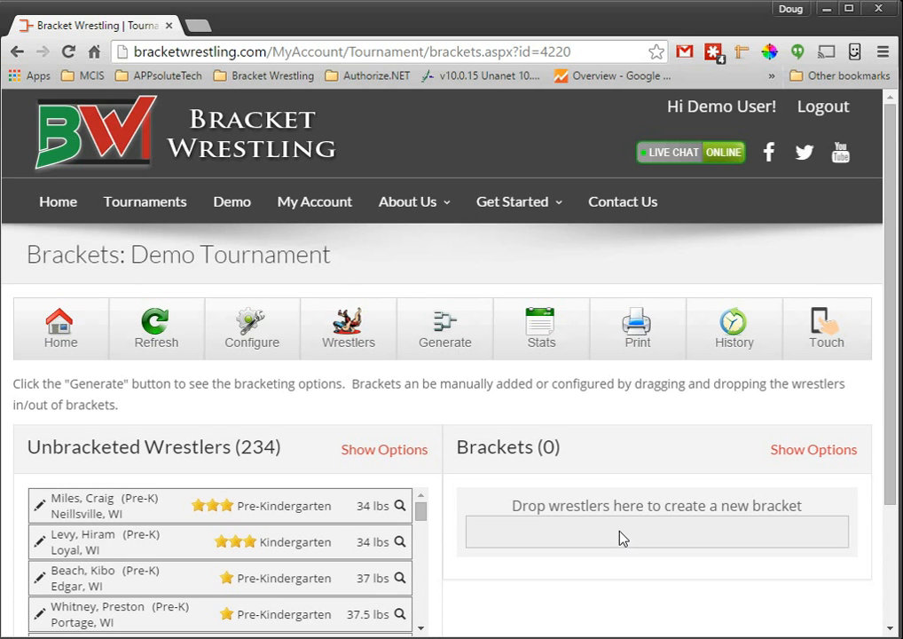
pyautogui.click(466, 342)
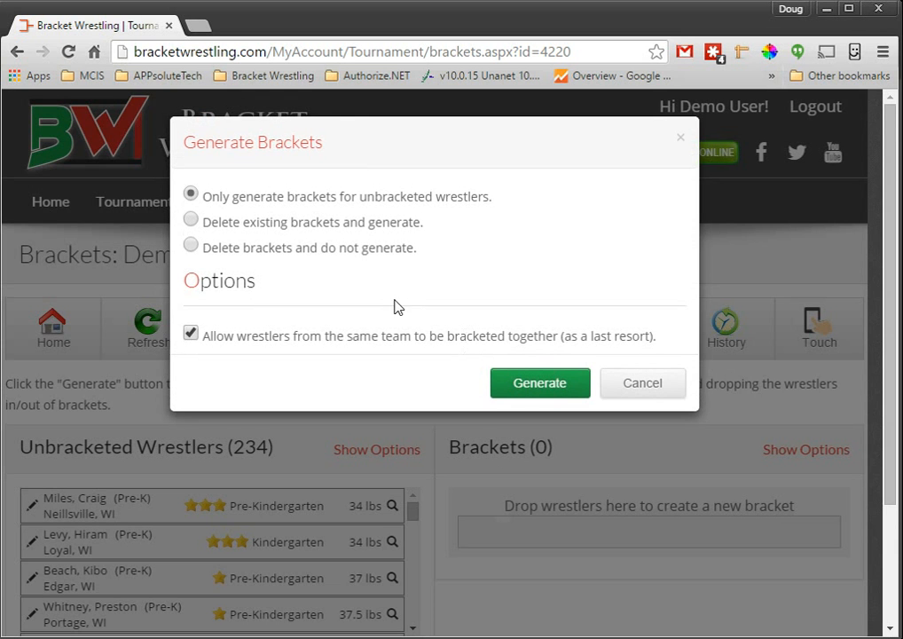
pyautogui.click(541, 384)
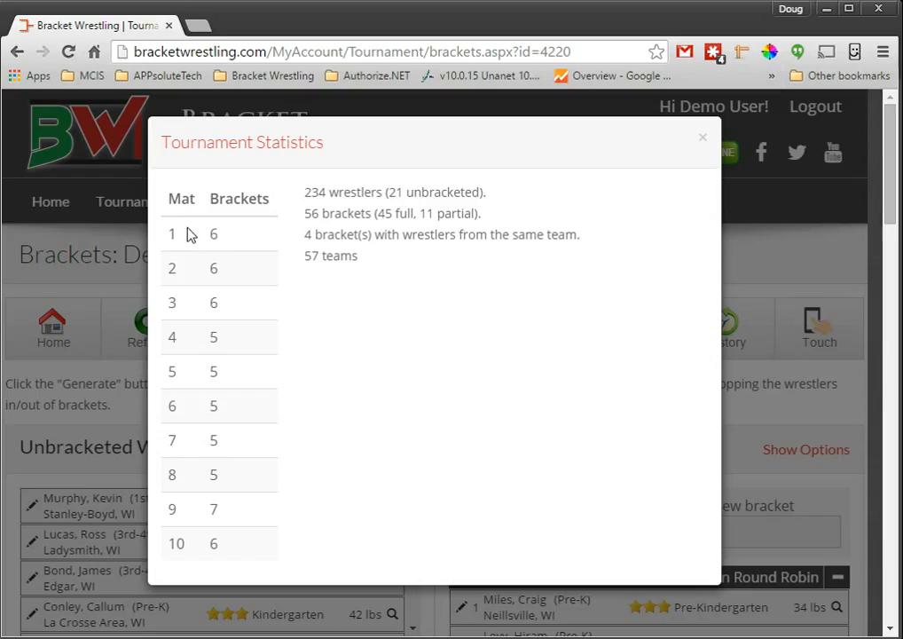
pyautogui.click(702, 138)
# Step: Show the unbracketed wrestlers' filter options and search them for grades Pre-Kindergarten and Kindergarten
pyautogui.scroll(-2, 293, 346)
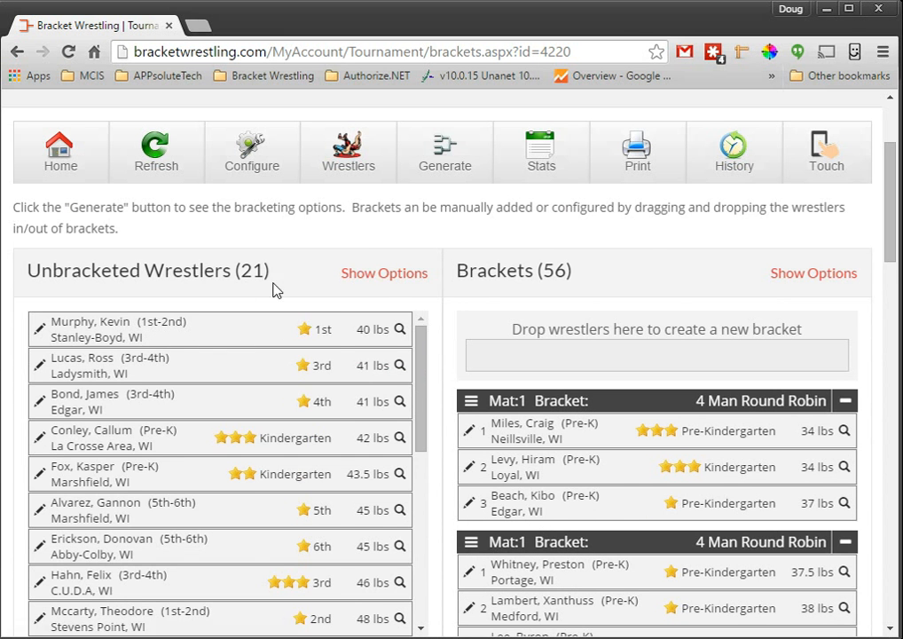
pyautogui.click(374, 279)
pyautogui.scroll(-1, 74, 313)
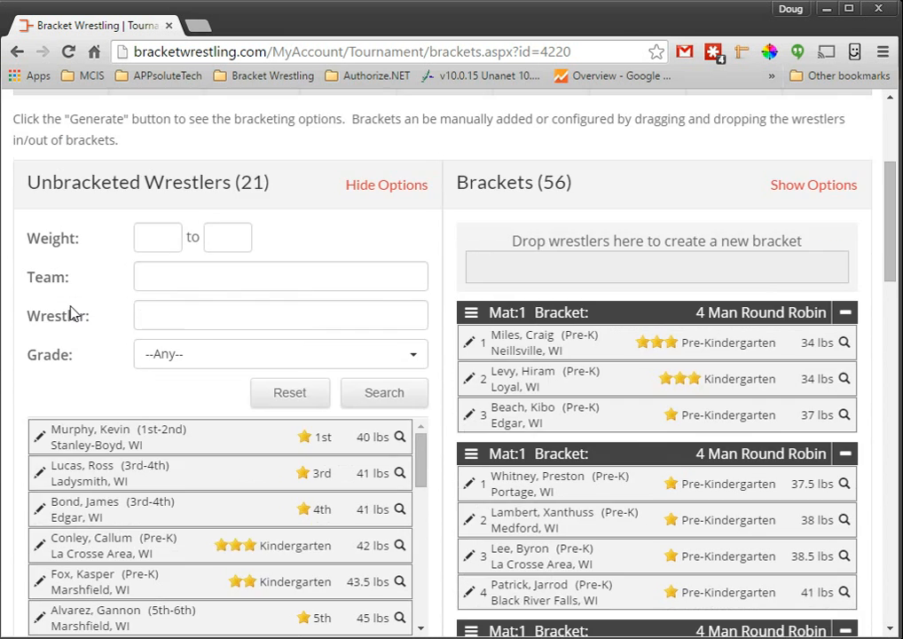
pyautogui.click(157, 355)
pyautogui.click(201, 406)
pyautogui.click(202, 430)
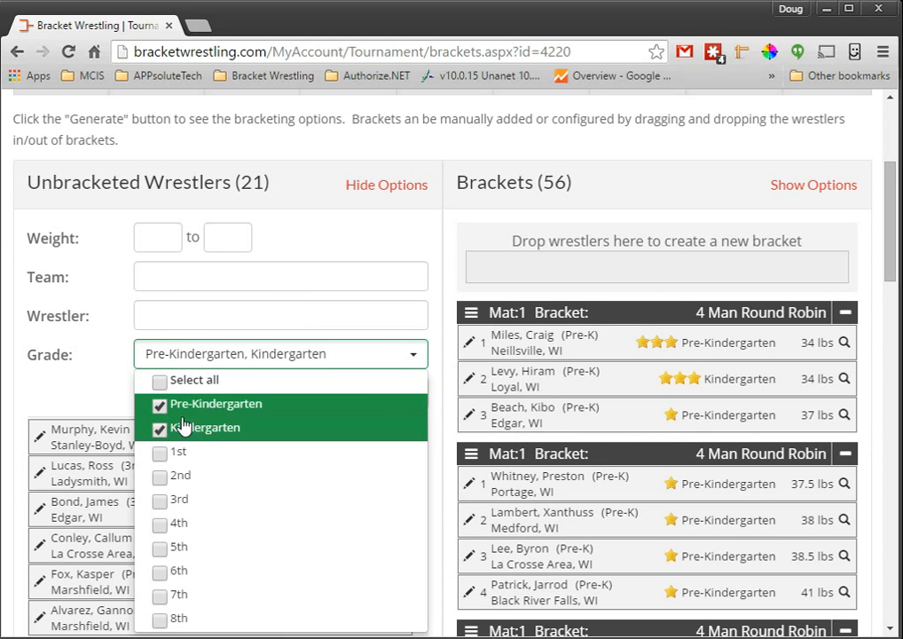
pyautogui.click(176, 388)
pyautogui.click(401, 404)
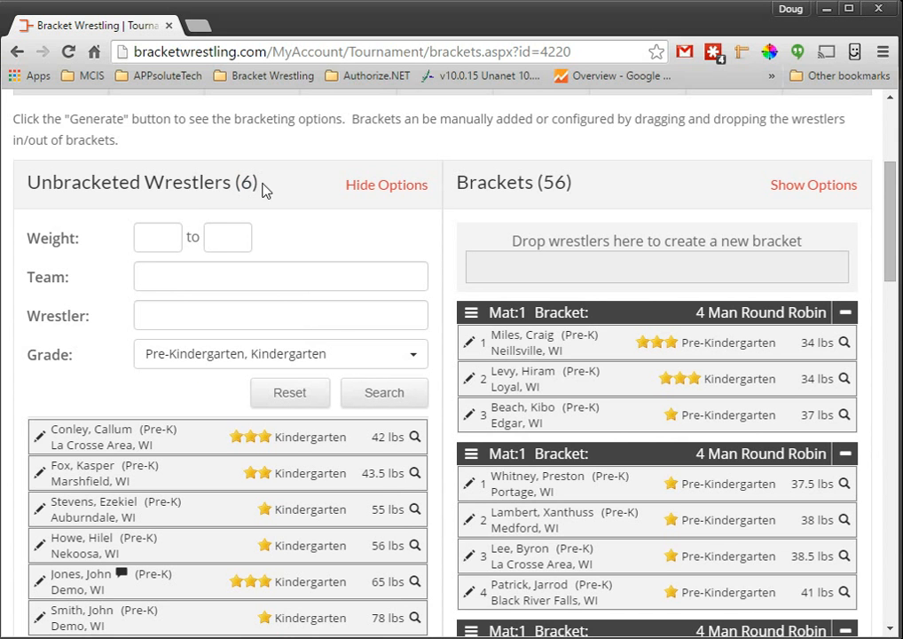
# Step: Find brackets suitable for the unbracketed 42 lbs Kindergarten wrestler and review the weight range used to filter them
pyautogui.click(416, 441)
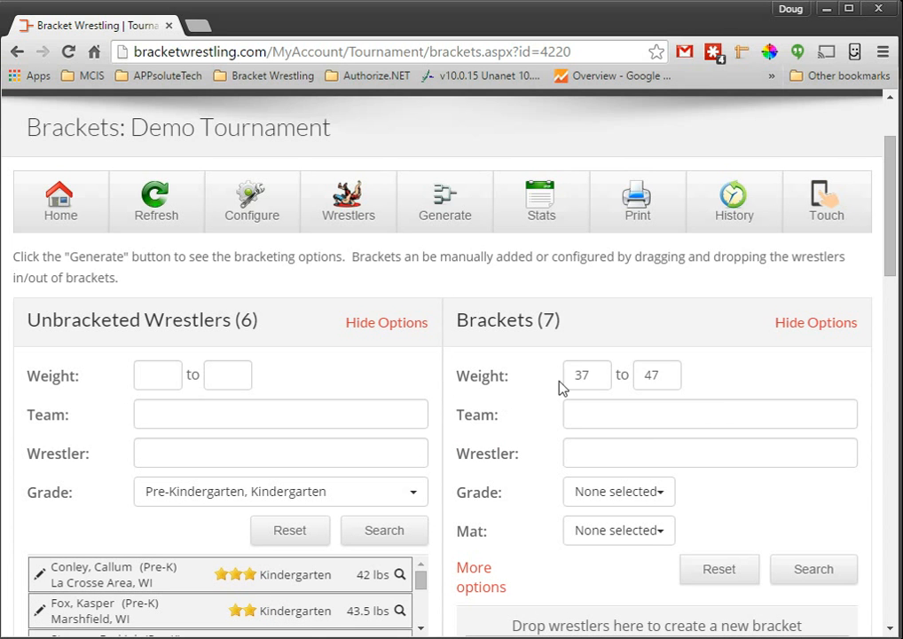
pyautogui.click(599, 372)
pyautogui.click(662, 377)
pyautogui.scroll(-1, 529, 464)
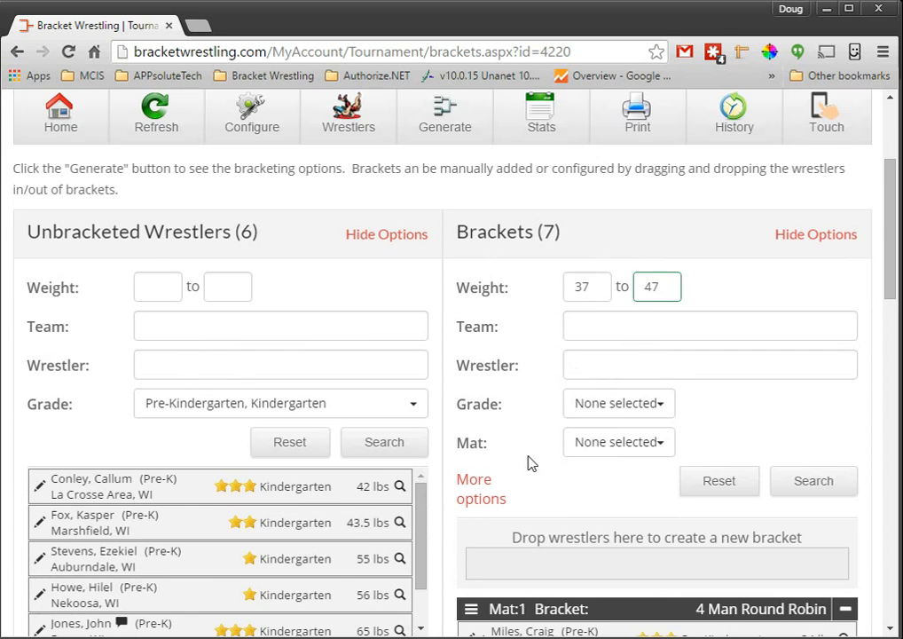
pyautogui.scroll(-1, 529, 463)
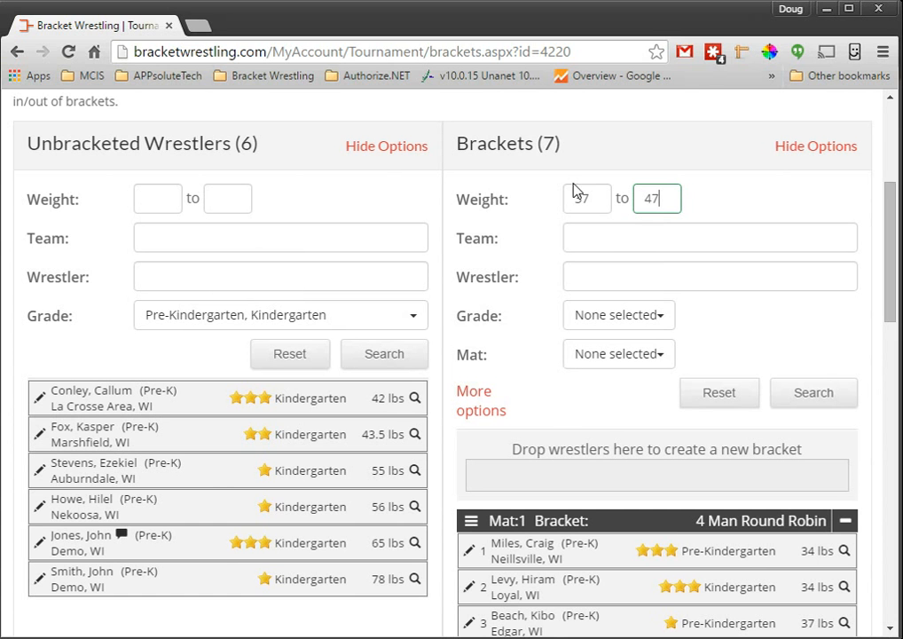
pyautogui.scroll(-2, 540, 302)
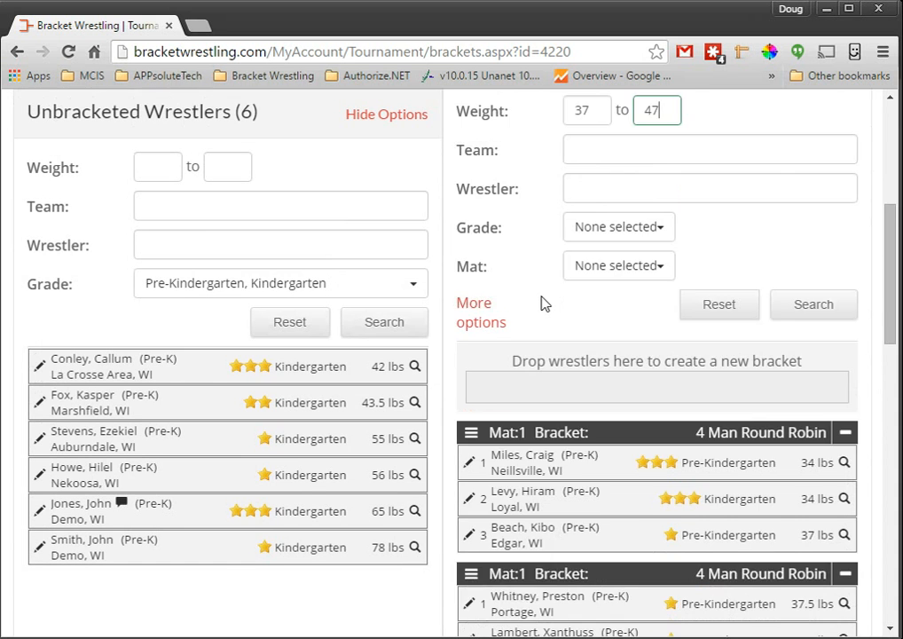
pyautogui.moveTo(894, 257); pyautogui.dragTo(893, 177)
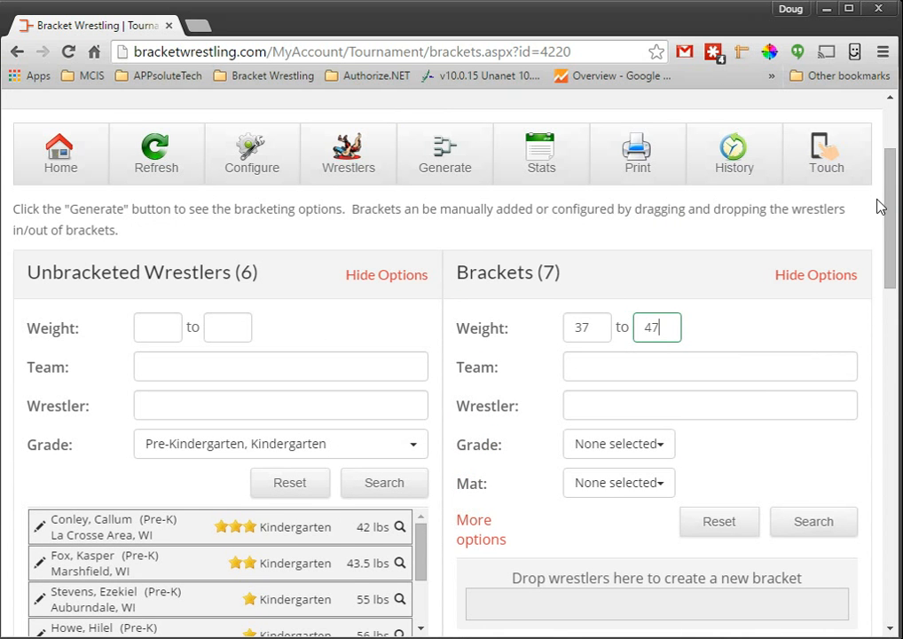
pyautogui.moveTo(899, 242)
pyautogui.mouseDown()
pyautogui.moveTo(898, 537)
pyautogui.moveTo(896, 244)
pyautogui.moveTo(894, 251)
pyautogui.mouseUp()
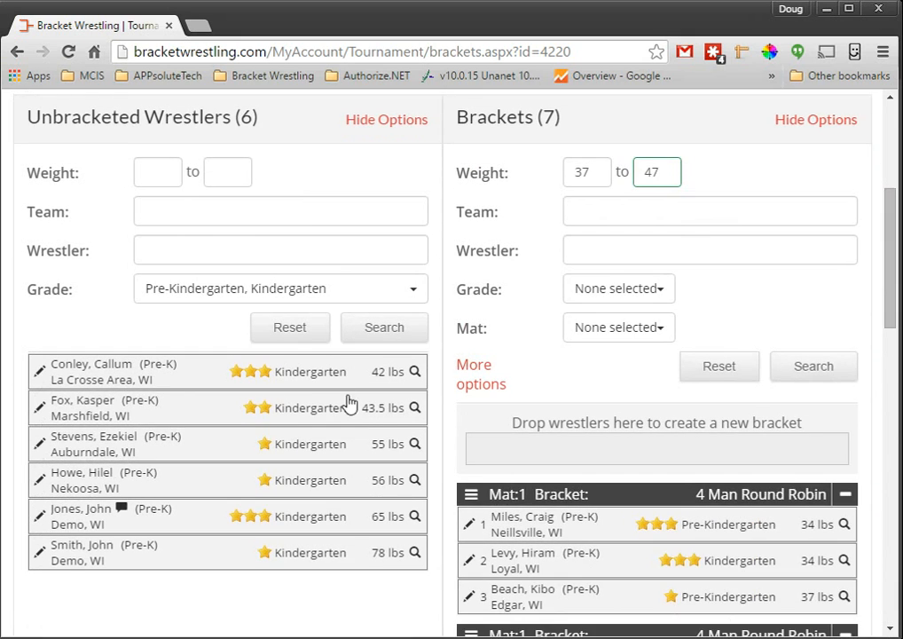
# Step: Try to add the 42 lbs Kindergarten wrestler to the full 41–43.5 lbs bracket on mat 1, view the bracket types and cancel
pyautogui.scroll(-1, 636, 389)
pyautogui.scroll(-1, 636, 393)
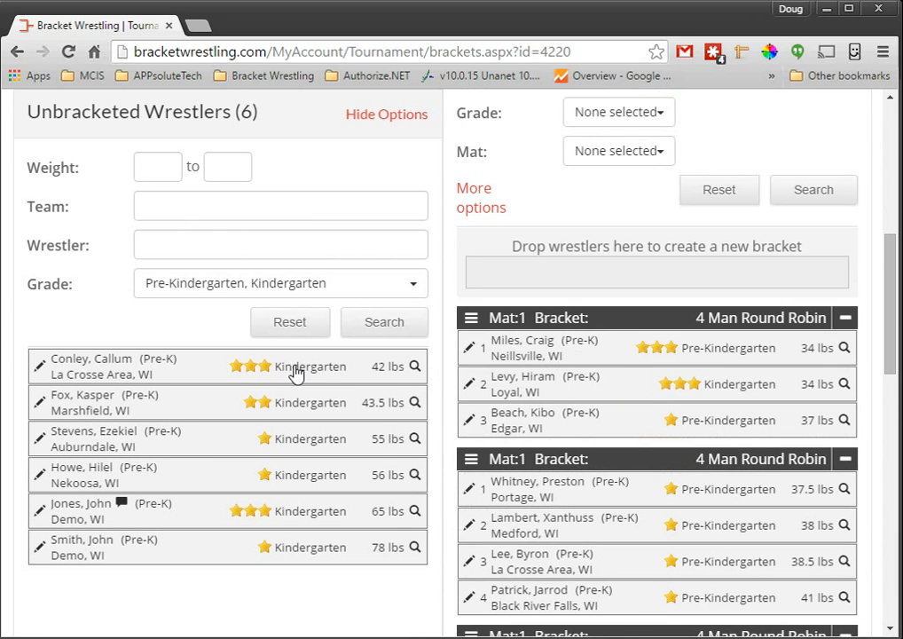
pyautogui.scroll(-1, 342, 381)
pyautogui.scroll(-2, 342, 382)
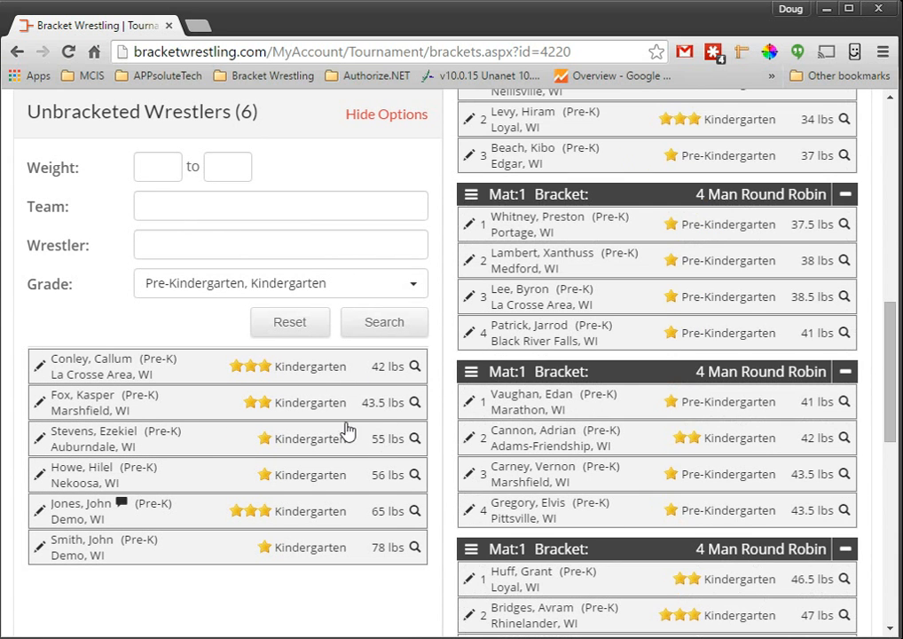
pyautogui.moveTo(298, 378); pyautogui.dragTo(714, 443)
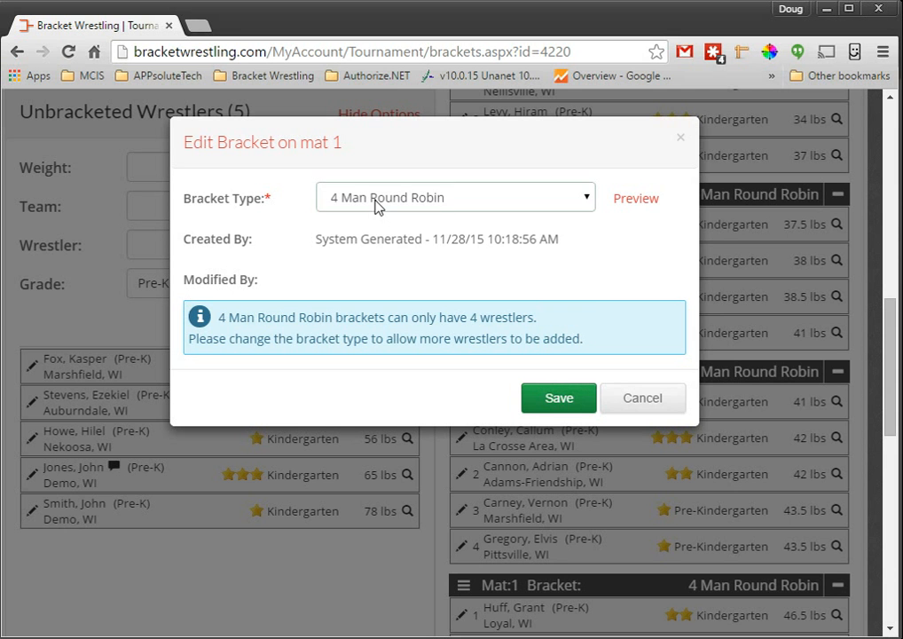
pyautogui.click(376, 204)
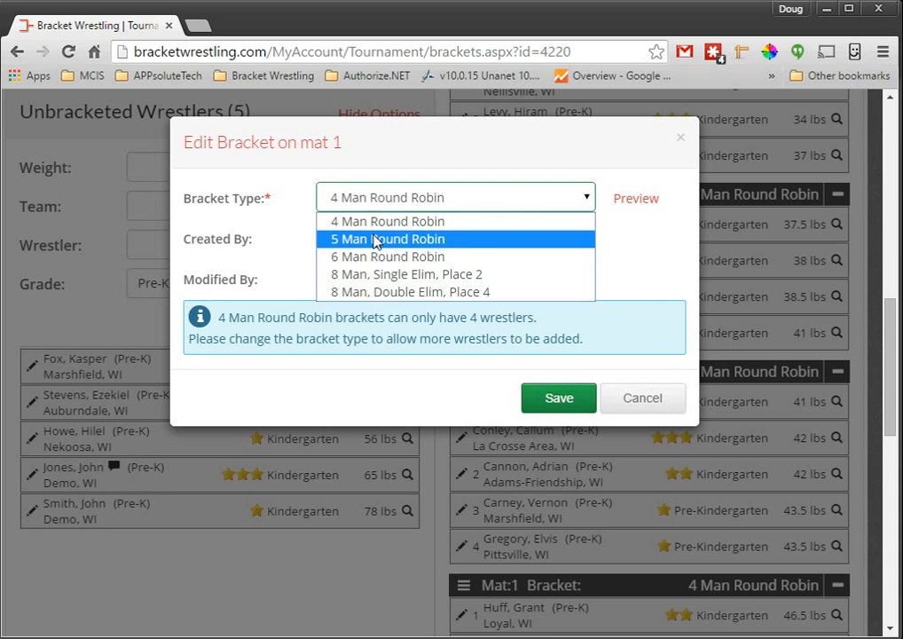
pyautogui.click(653, 413)
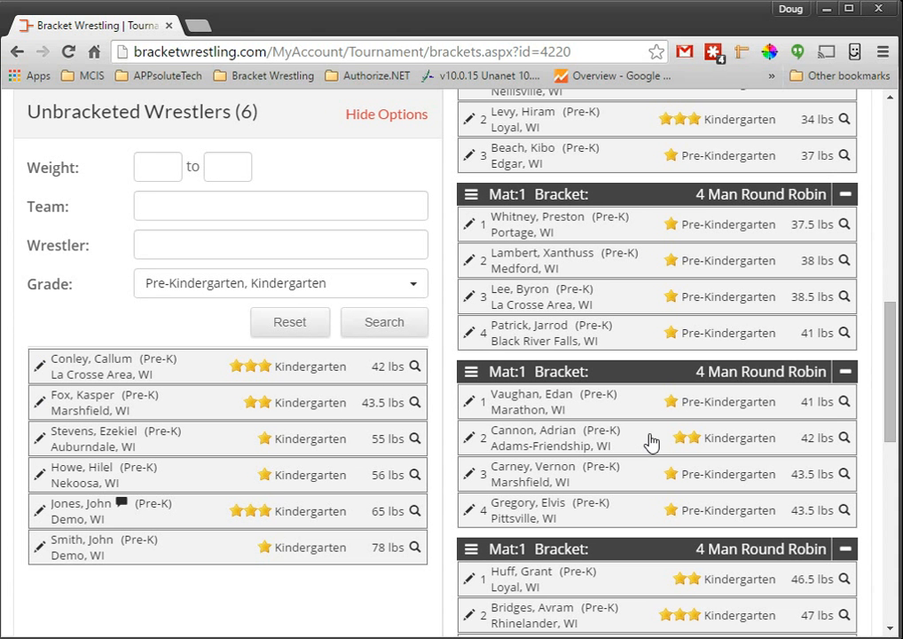
# Step: Create a 4 Man Round Robin bracket from the unbracketed 43.5 and 42 lbs Kindergartners and the 42 lbs Kindergartner in mat 1's 41–43.5 lbs bracket
pyautogui.scroll(3, 414, 429)
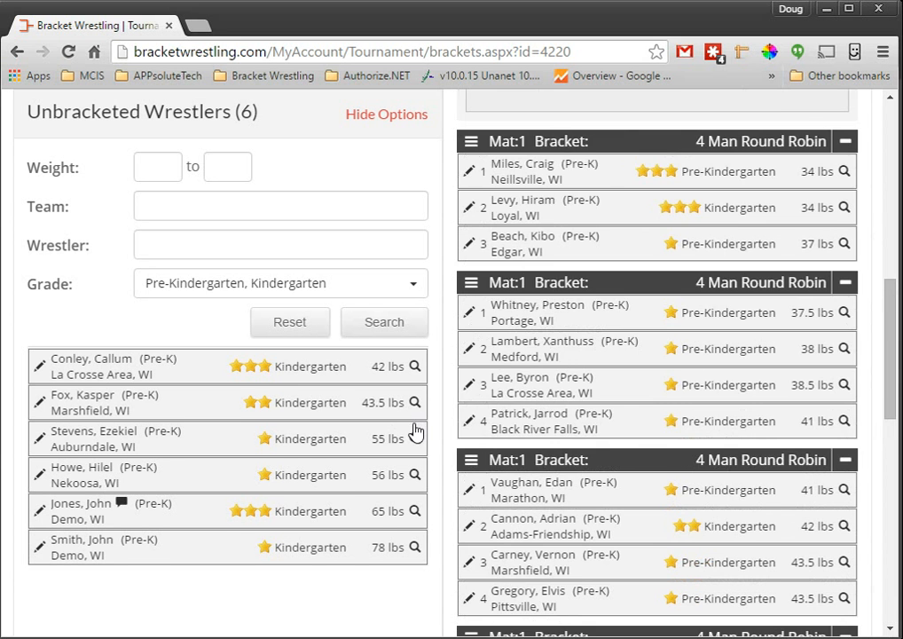
pyautogui.moveTo(354, 372); pyautogui.dragTo(674, 266)
pyautogui.moveTo(252, 364); pyautogui.dragTo(555, 251)
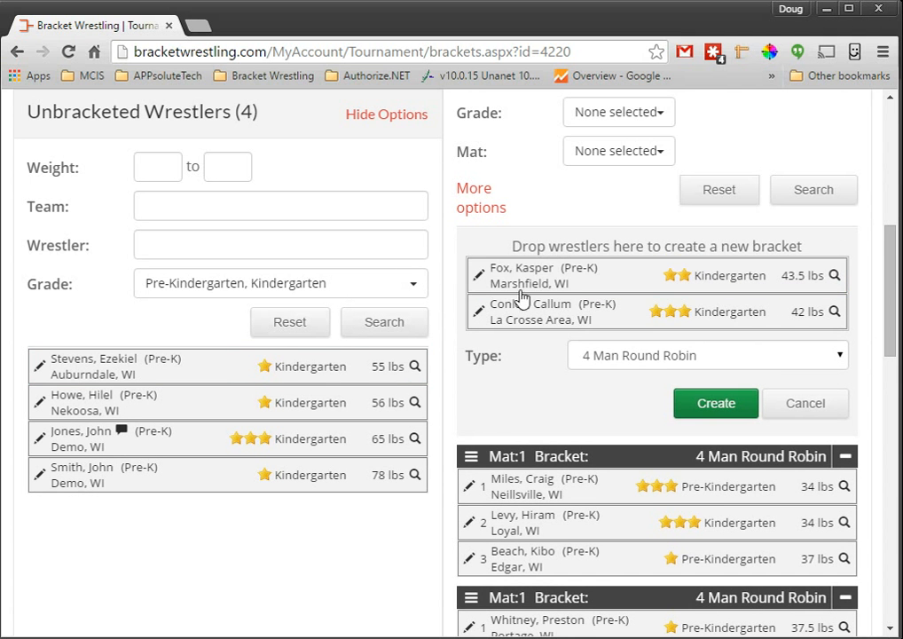
pyautogui.scroll(-5, 522, 295)
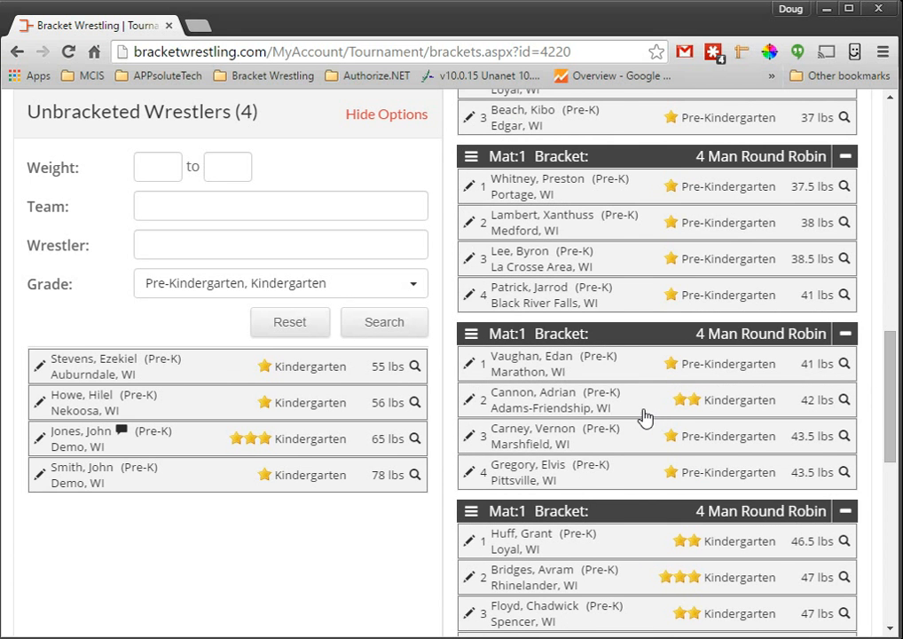
pyautogui.moveTo(637, 414); pyautogui.dragTo(650, 334)
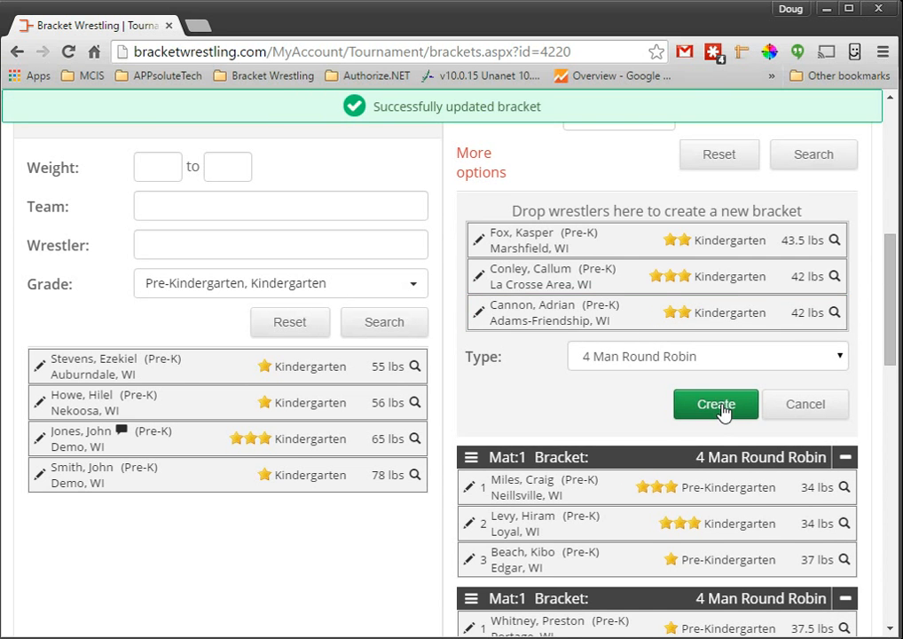
pyautogui.click(721, 410)
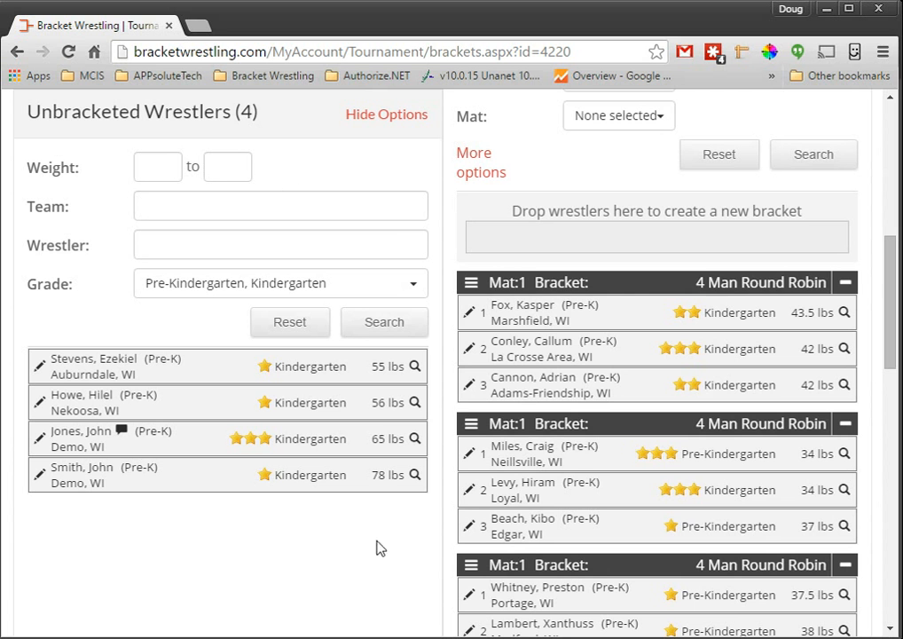
# Step: Start printing the tournament, continue despite the unbracketed wrestlers, and confirm that all brackets have been reviewed
pyautogui.scroll(1, 420, 214)
pyautogui.scroll(3, 419, 213)
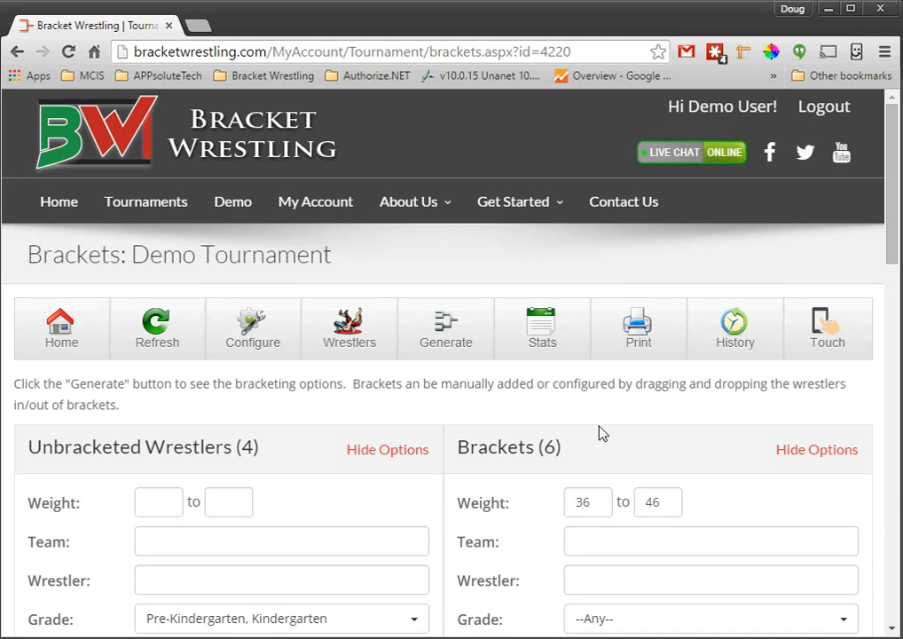
pyautogui.click(631, 338)
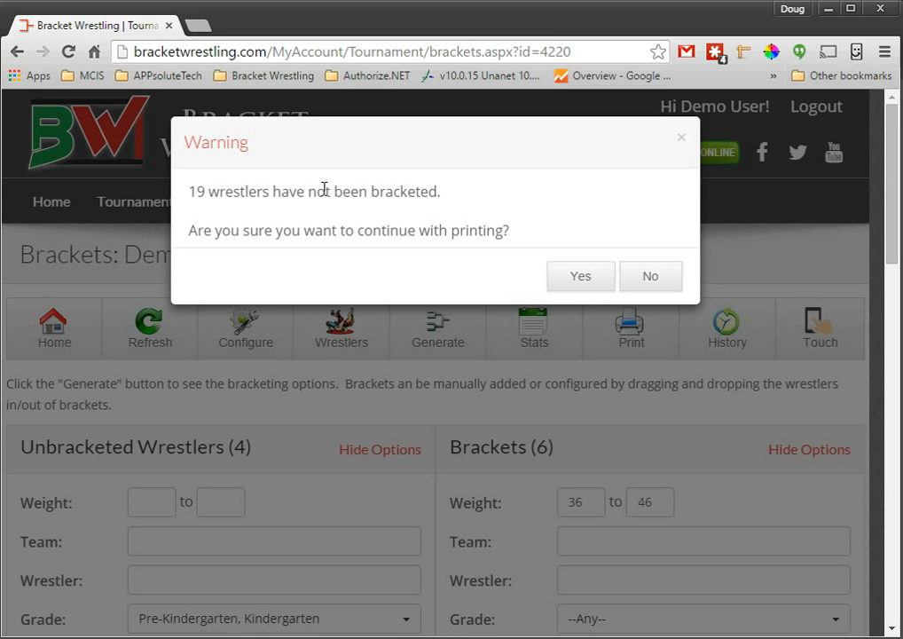
pyautogui.click(588, 279)
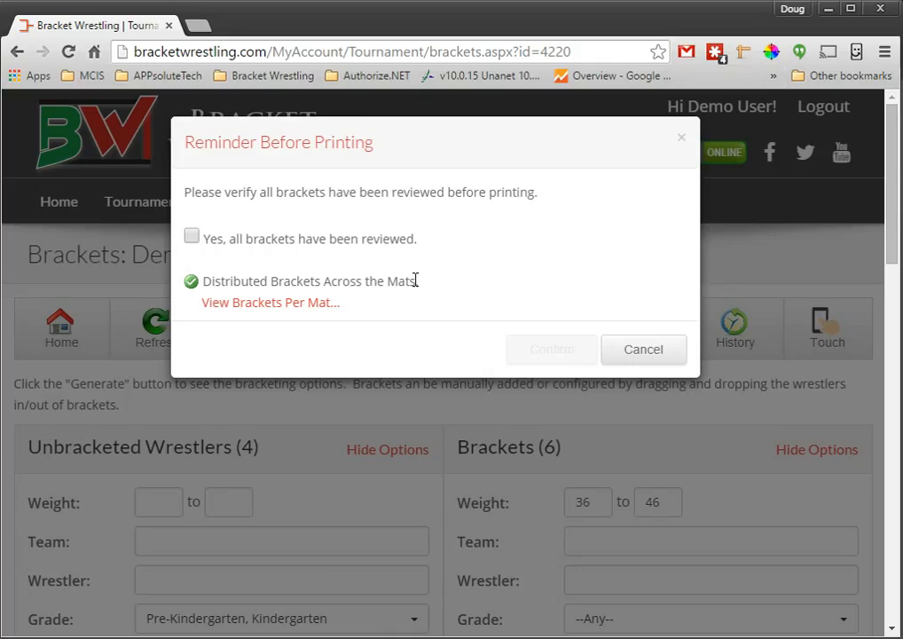
pyautogui.click(192, 237)
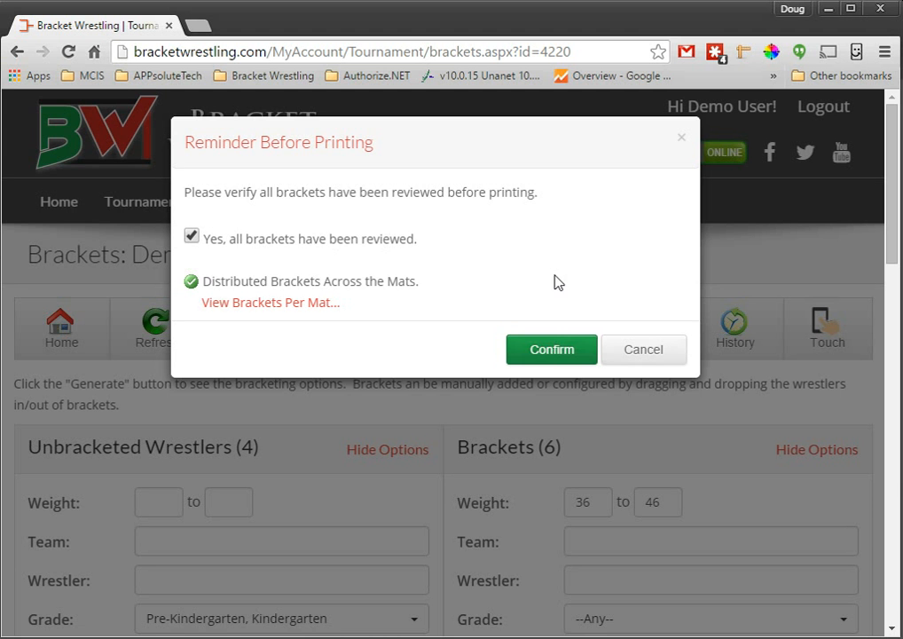
pyautogui.click(560, 352)
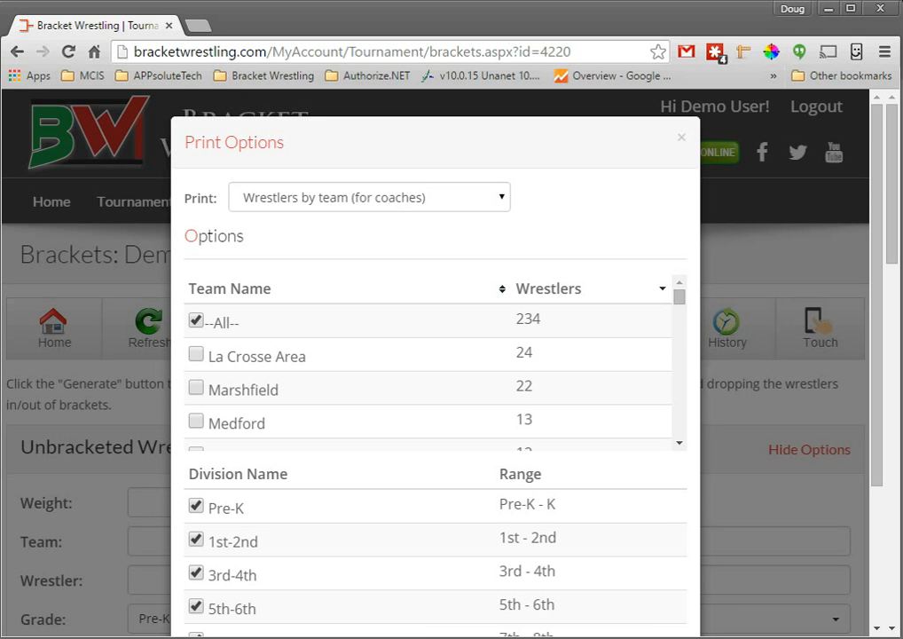
# Step: Preview the "Wrestlers by team (for coaches)" printout for all teams and close the preview
pyautogui.moveTo(0, 142); pyautogui.dragTo(458, 92)
pyautogui.moveTo(383, 93); pyautogui.dragTo(395, 60)
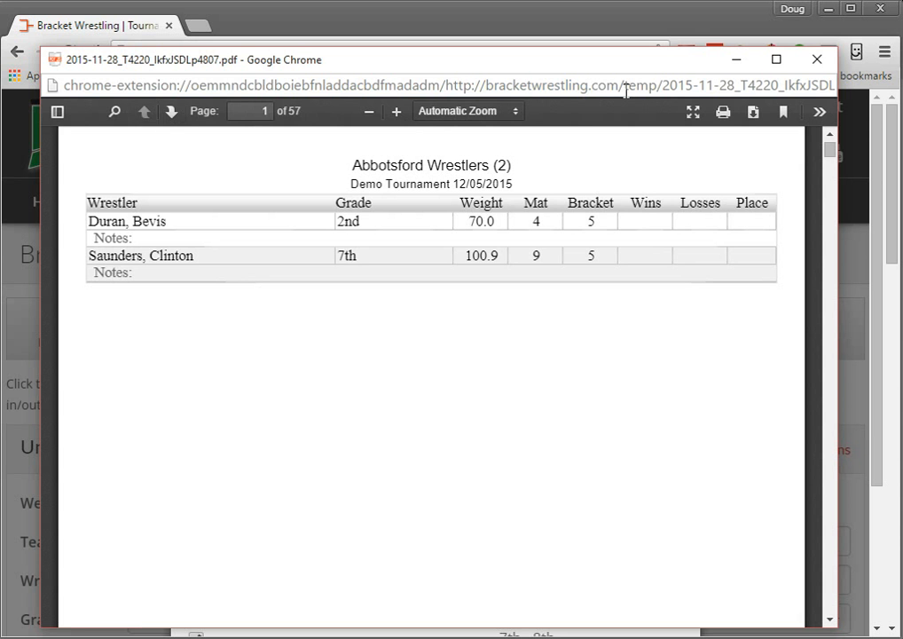
pyautogui.moveTo(605, 66); pyautogui.dragTo(0, 27)
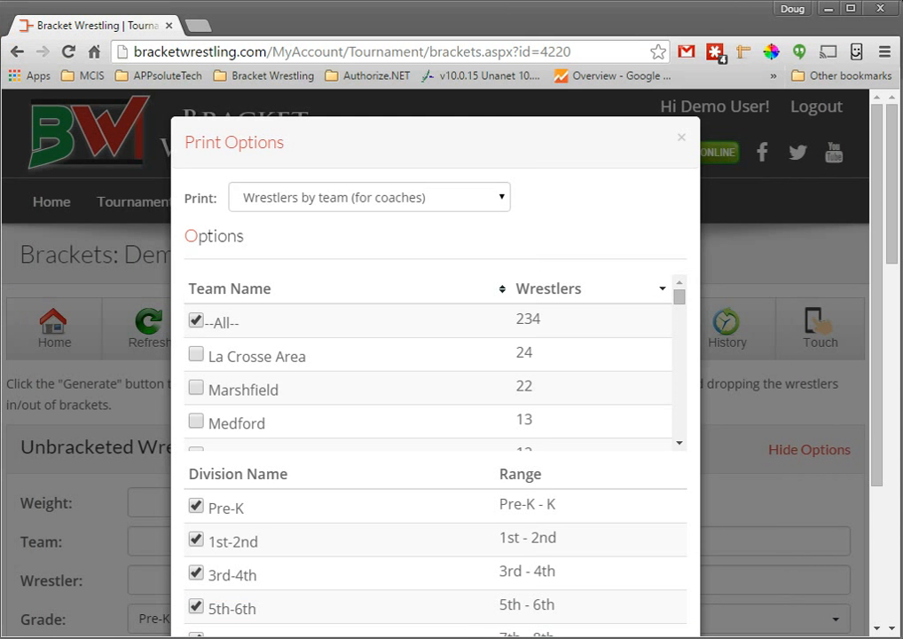
# Step: Preview the Wall Brackets printout for all mats and bracket types on Letter (8.5 x 11) paper and examine its first page
pyautogui.click(292, 200)
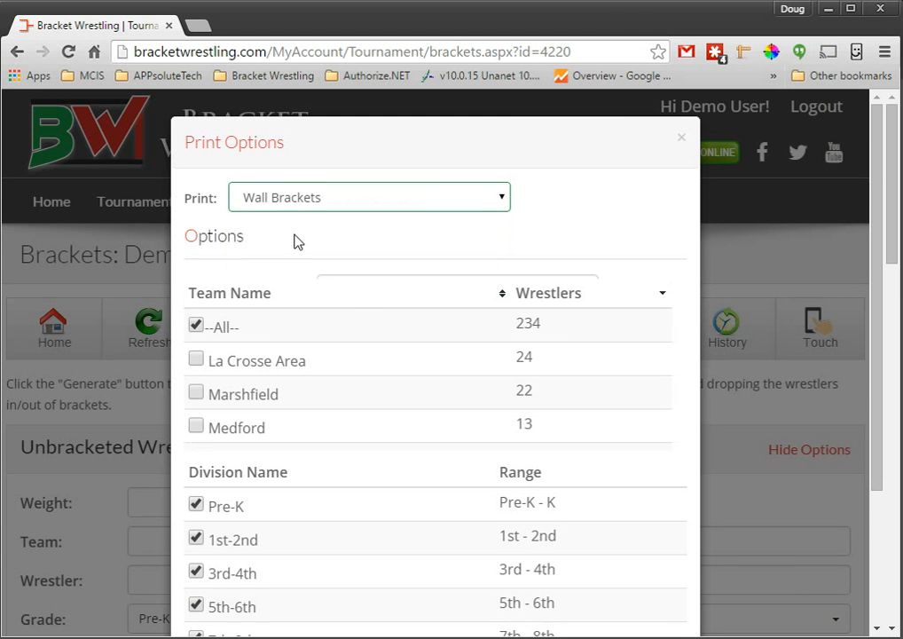
pyautogui.click(298, 238)
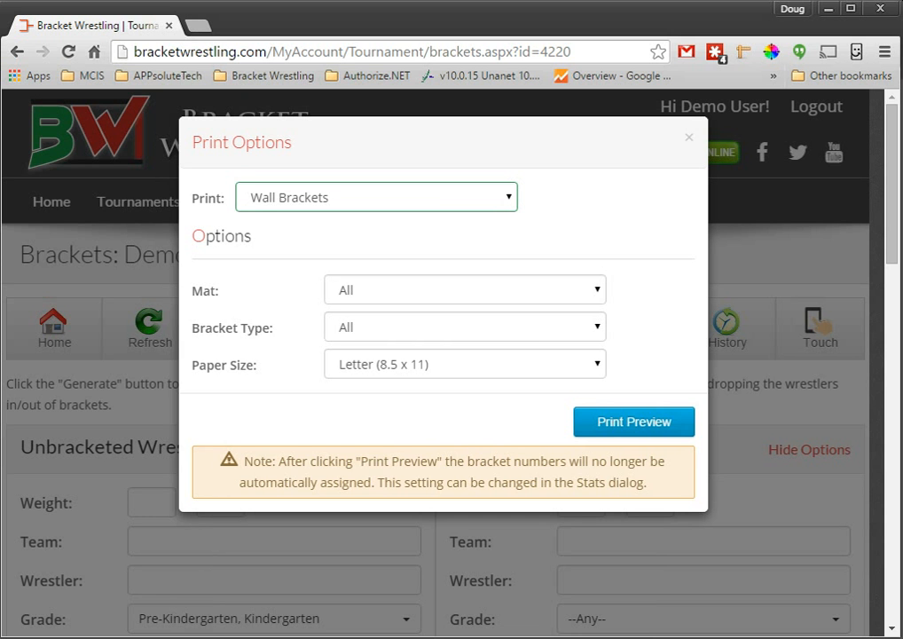
pyautogui.moveTo(0, 213); pyautogui.dragTo(664, 55)
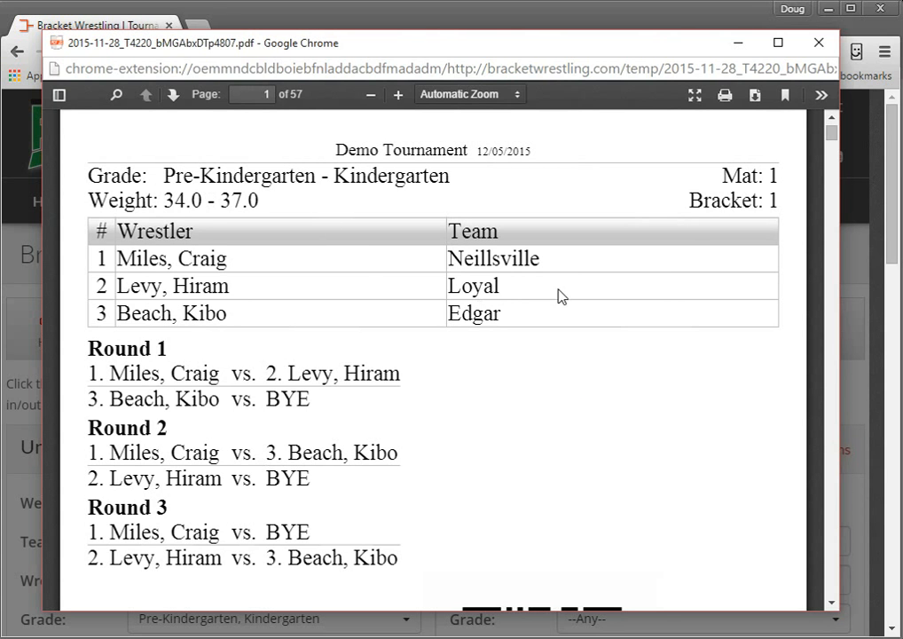
pyautogui.scroll(-1, 612, 327)
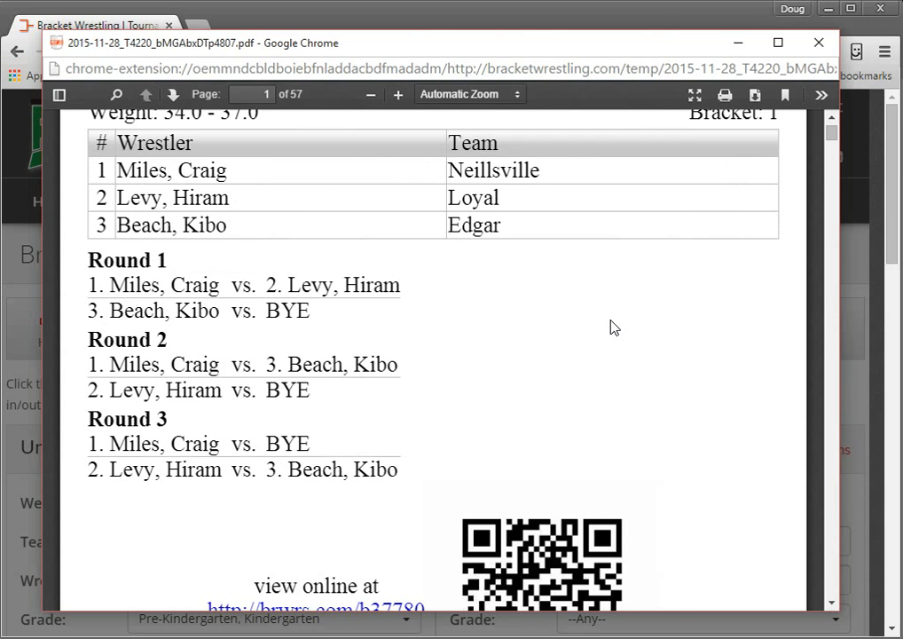
# Step: Review the header, round pairings and online-viewing QR code on the first Wall Brackets page and close the preview
pyautogui.scroll(-1, 425, 408)
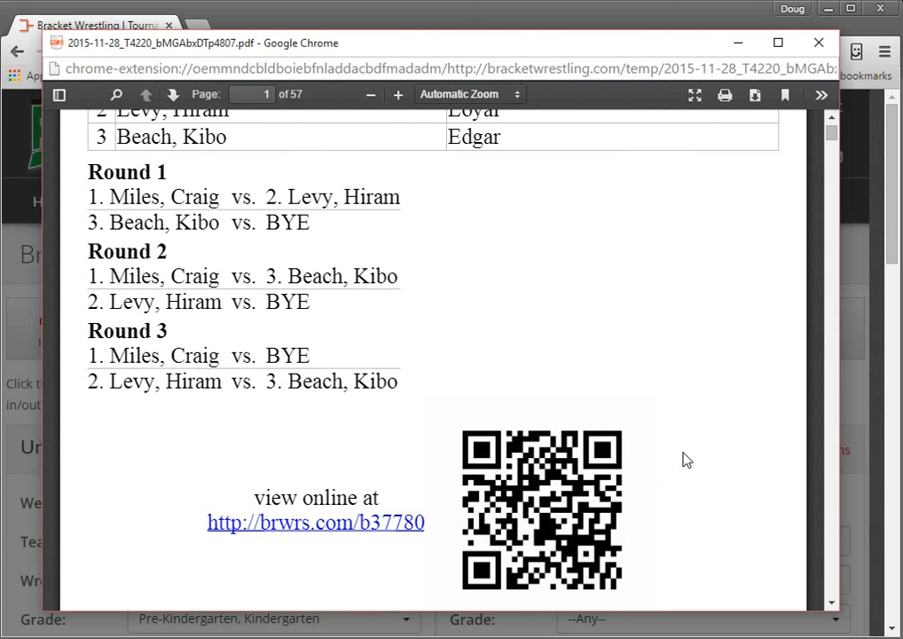
pyautogui.scroll(2, 688, 460)
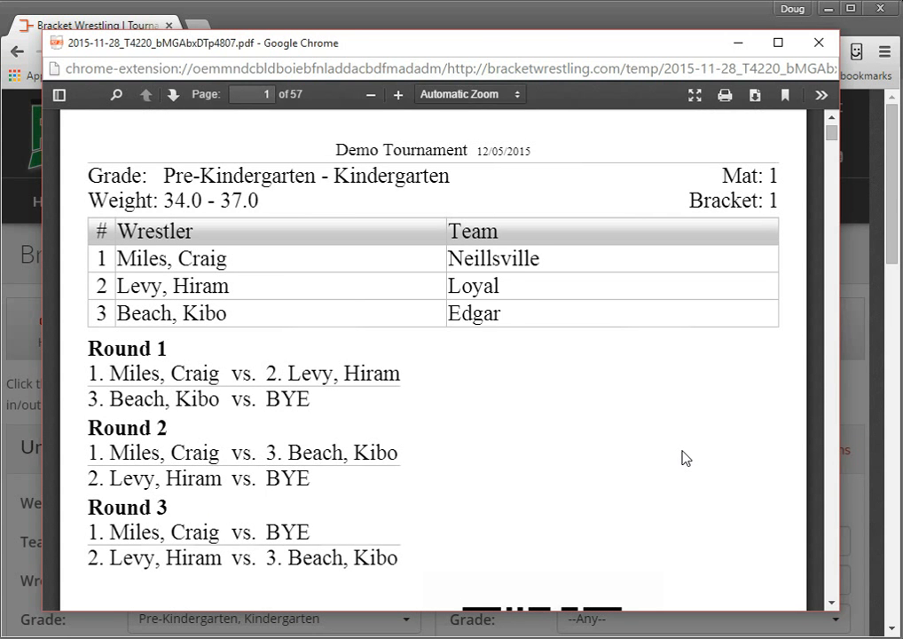
pyautogui.scroll(1, 685, 458)
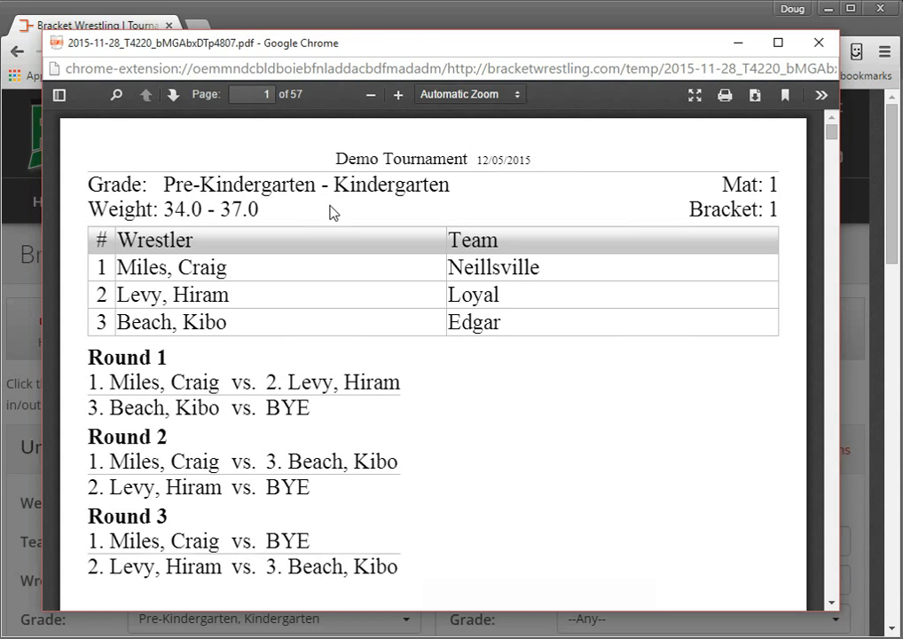
pyautogui.moveTo(446, 44); pyautogui.dragTo(0, 78)
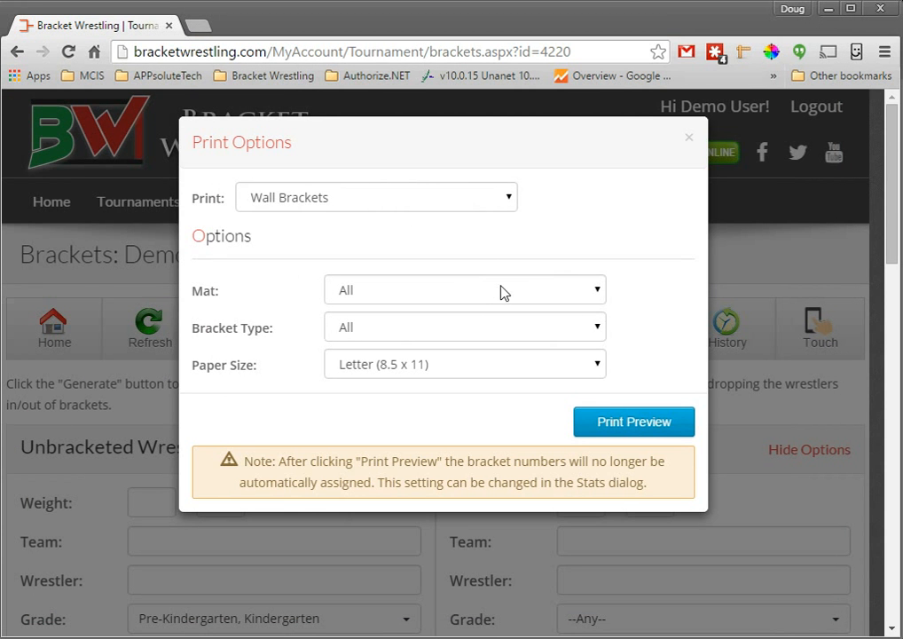
# Step: Preview the Table Brackets printout for all mats and bracket types on Letter (8.5 x 11) paper, check the first page's scoring grids, and close it
pyautogui.click(417, 198)
pyautogui.click(294, 261)
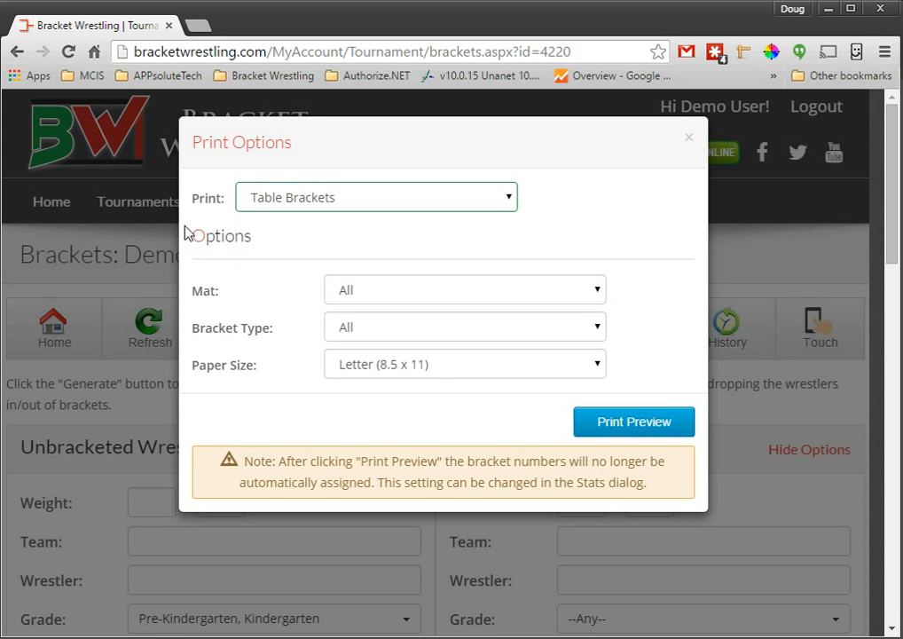
pyautogui.moveTo(0, 204); pyautogui.dragTo(566, 44)
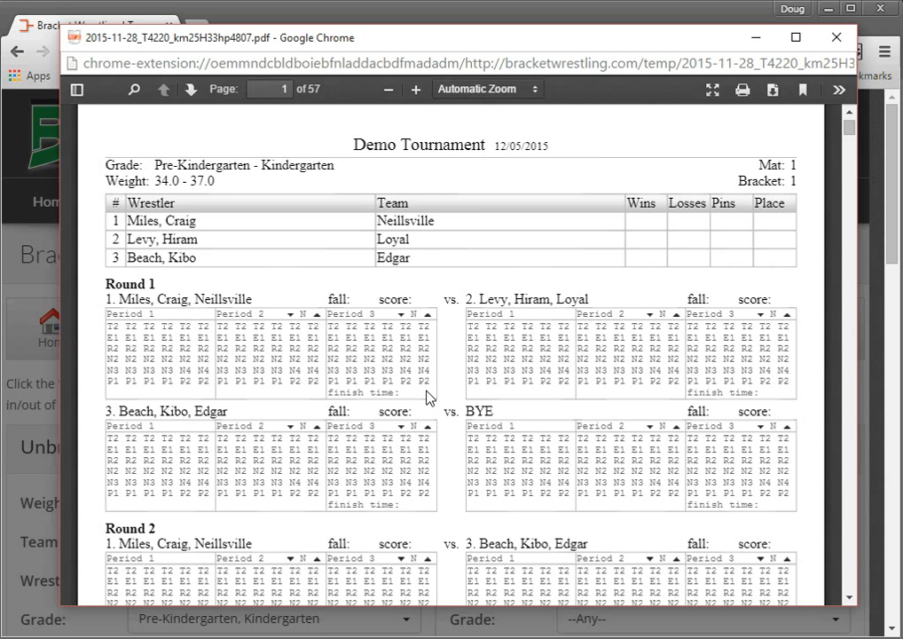
pyautogui.scroll(-1, 429, 396)
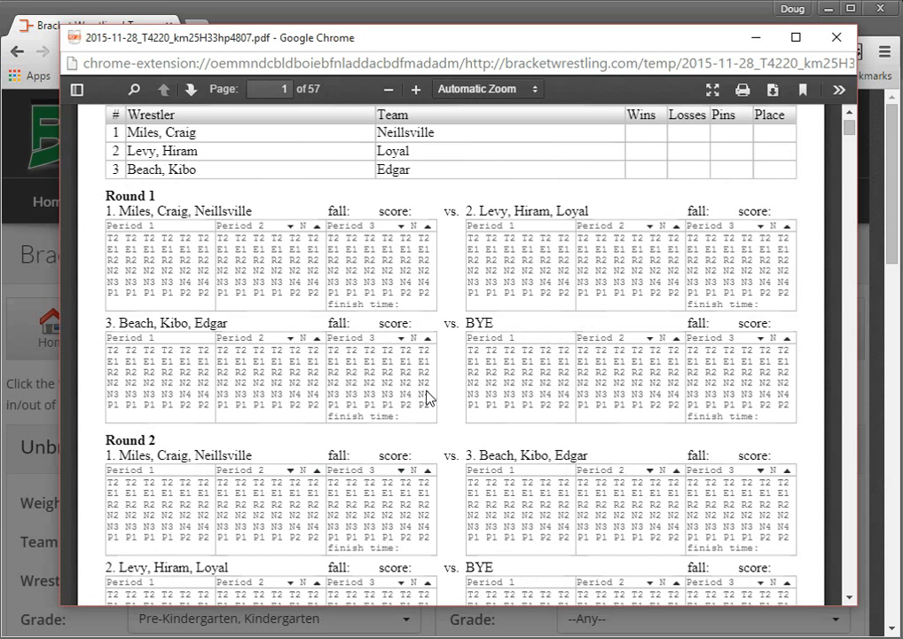
pyautogui.click(837, 37)
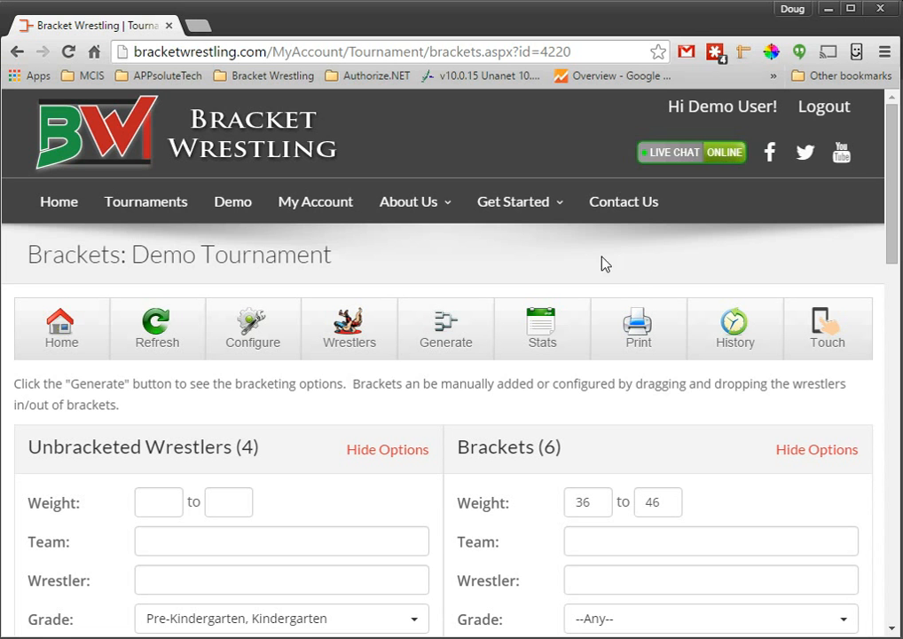
pyautogui.moveTo(544, 206)
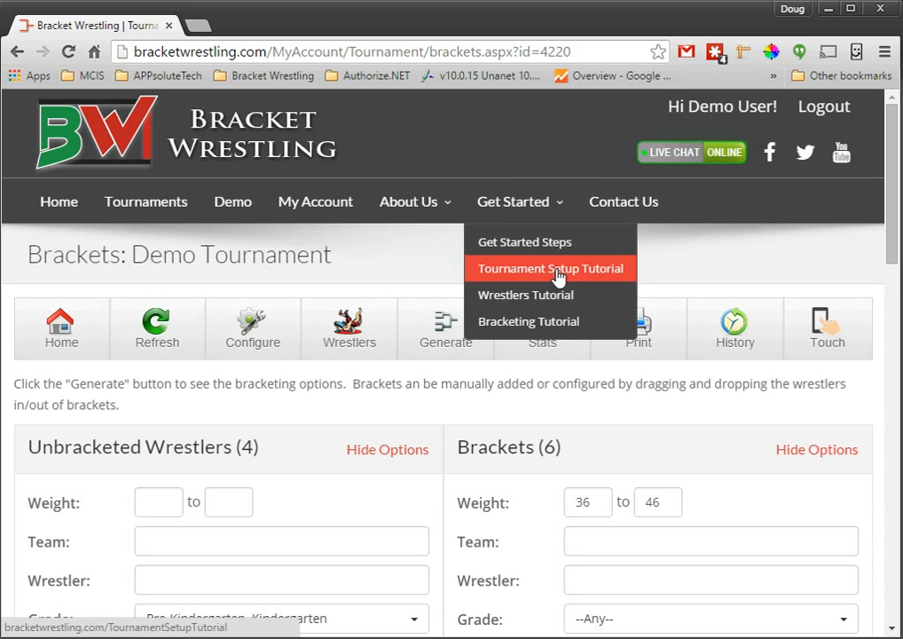